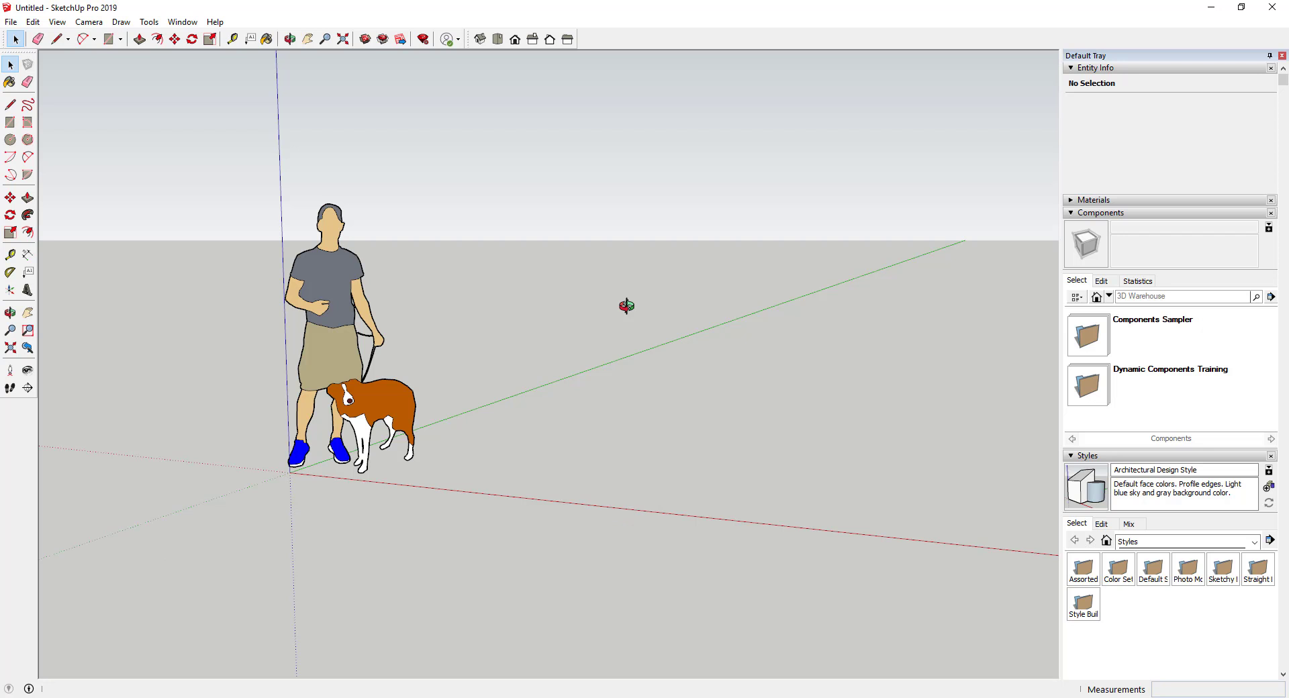
# Step: Open the Extension Warehouse, look through the account's My Extensions list, and close the warehouse
pyautogui.click(179, 22)
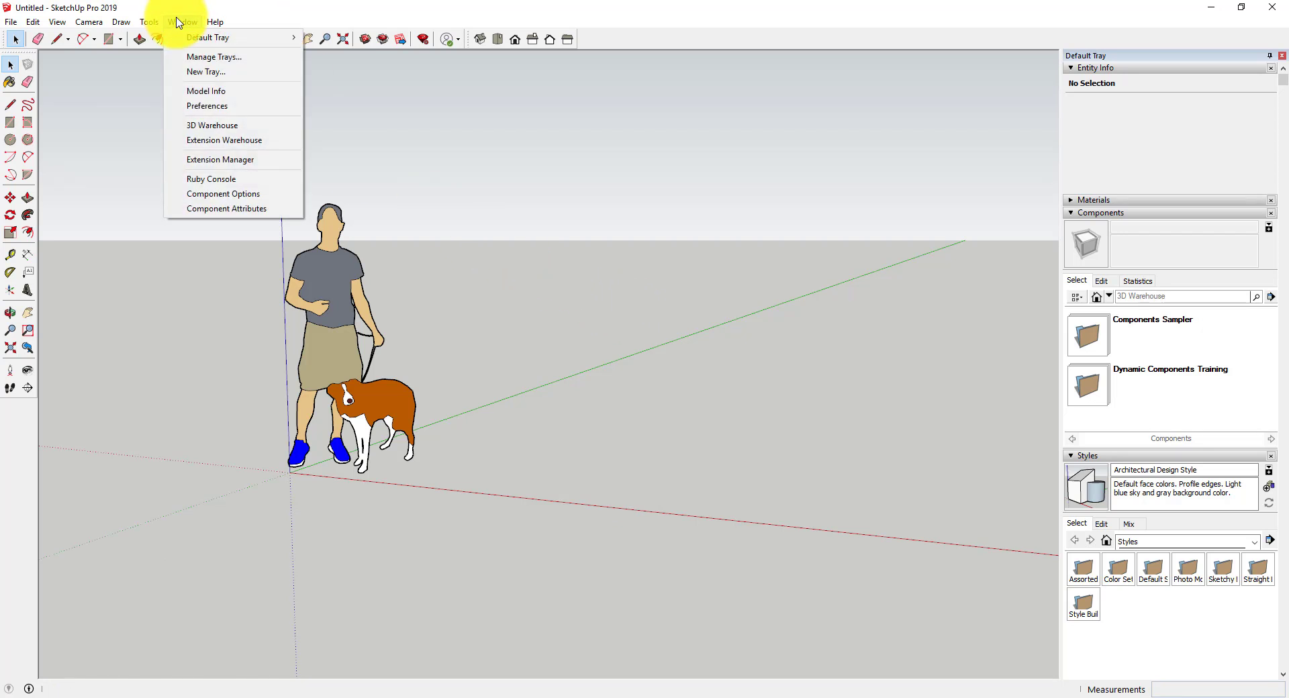
pyautogui.click(216, 139)
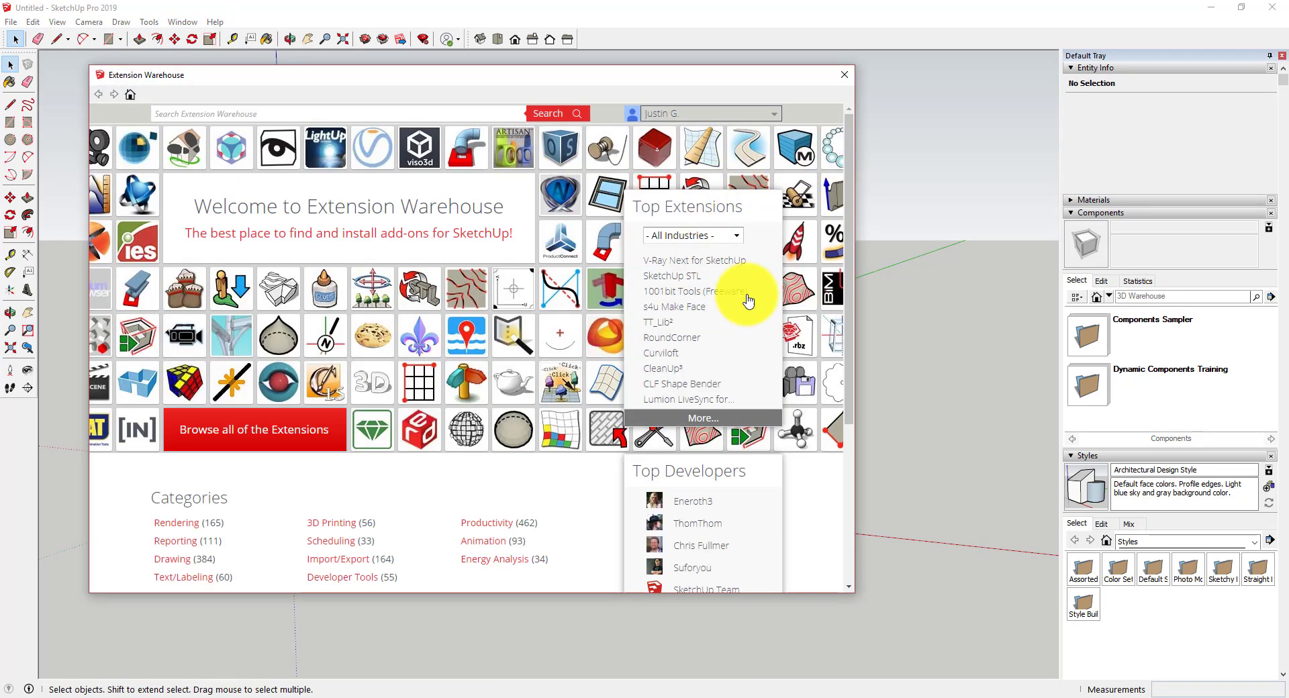
pyautogui.click(732, 118)
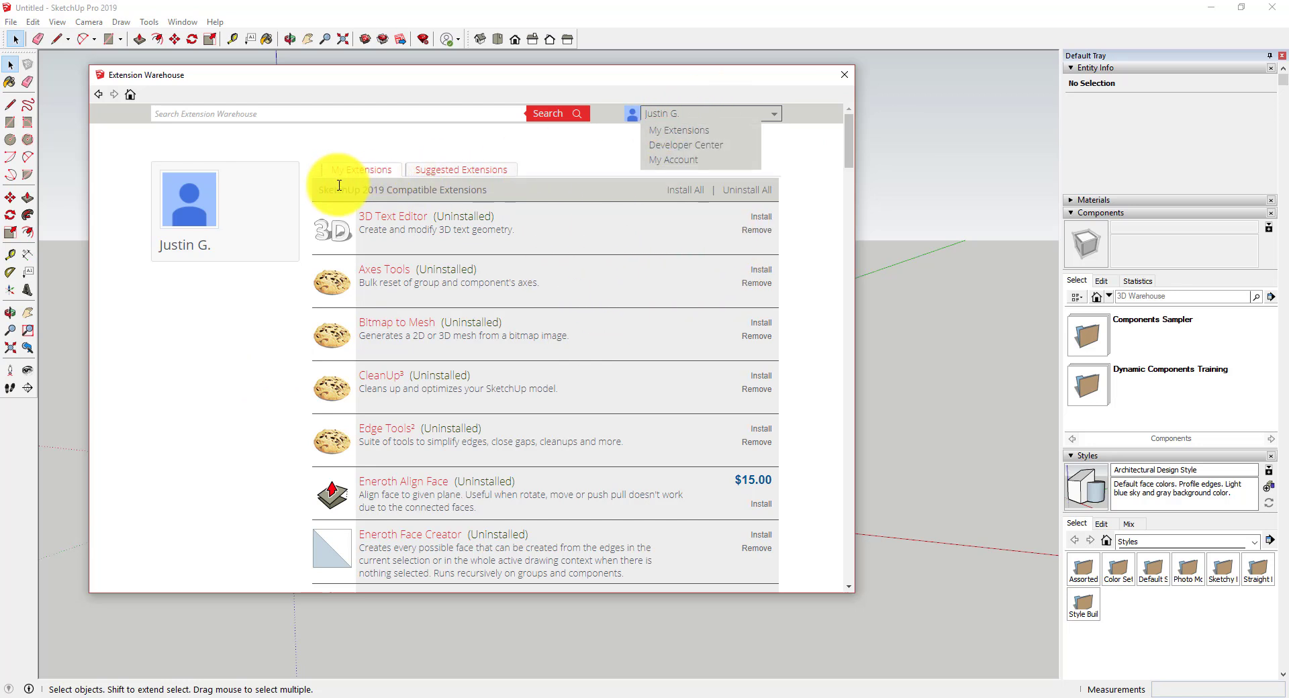
pyautogui.scroll(-20, 537, 302)
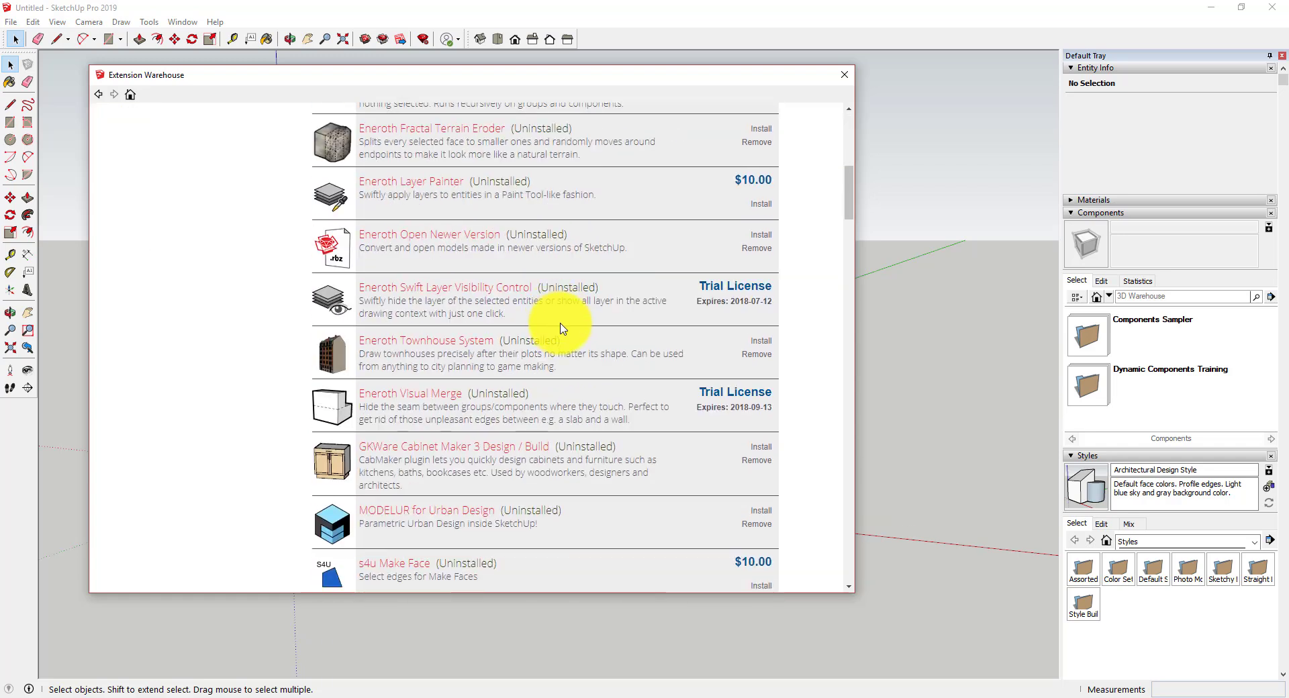
pyautogui.scroll(-10, 578, 349)
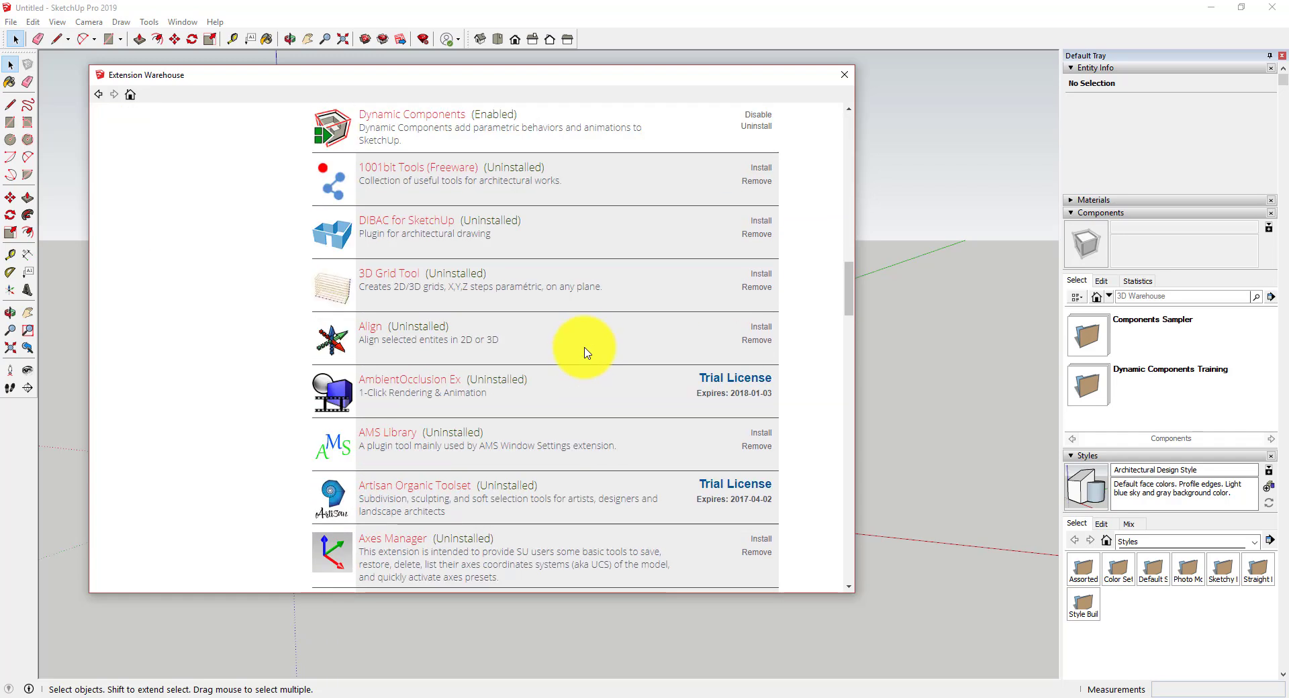
pyautogui.scroll(20, 611, 347)
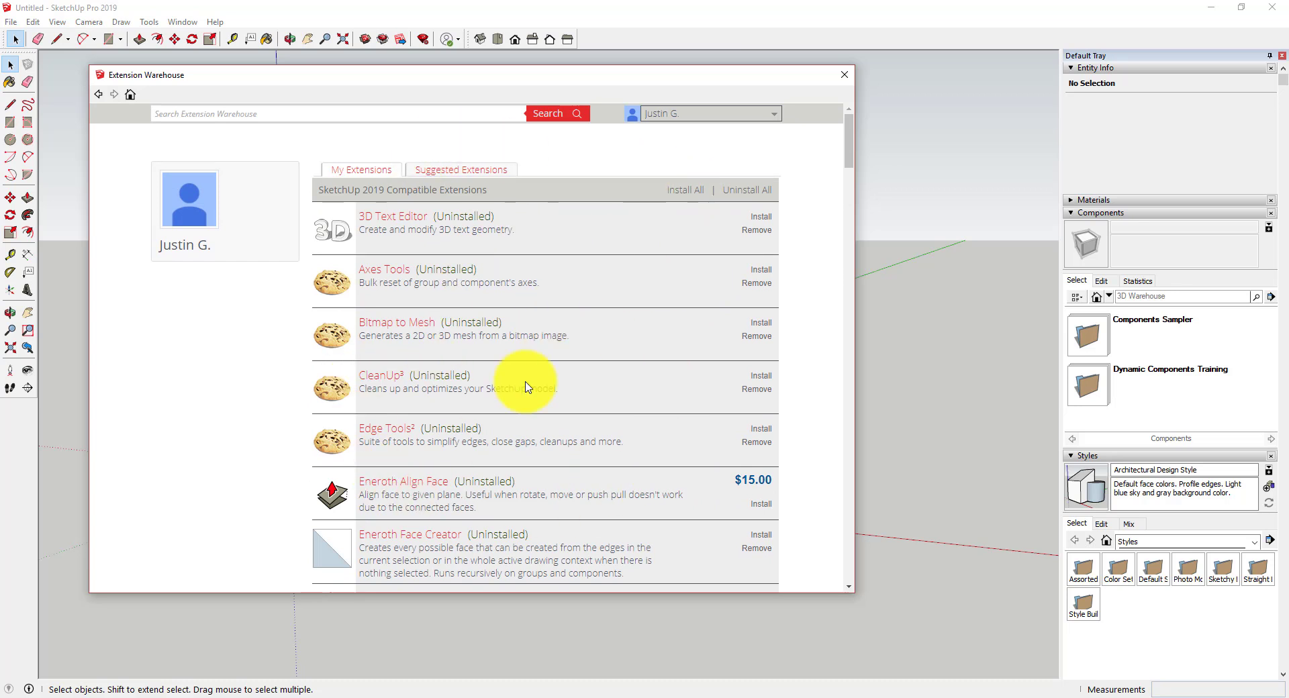
pyautogui.click(845, 76)
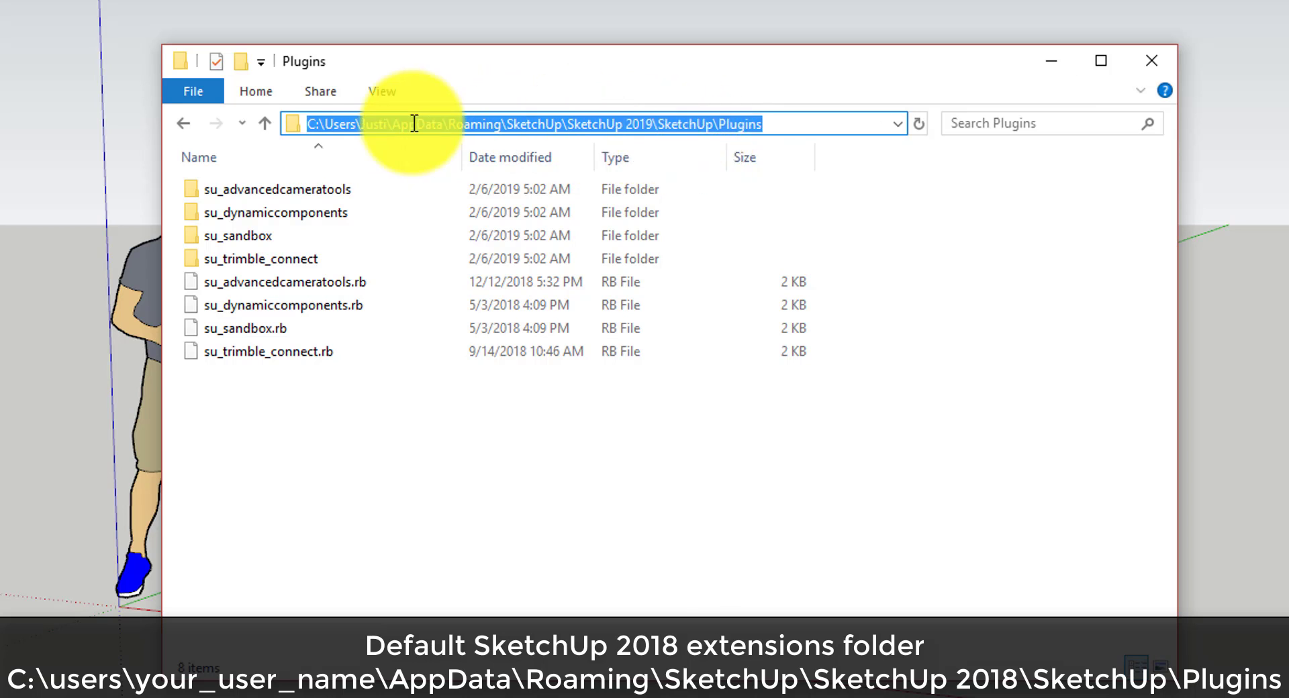
# Step: Go from the SketchUp 2019 Plugins folder to SketchUp 2018\SketchUp\Plugins in File Explorer and look through the installed extension files
pyautogui.click(267, 126)
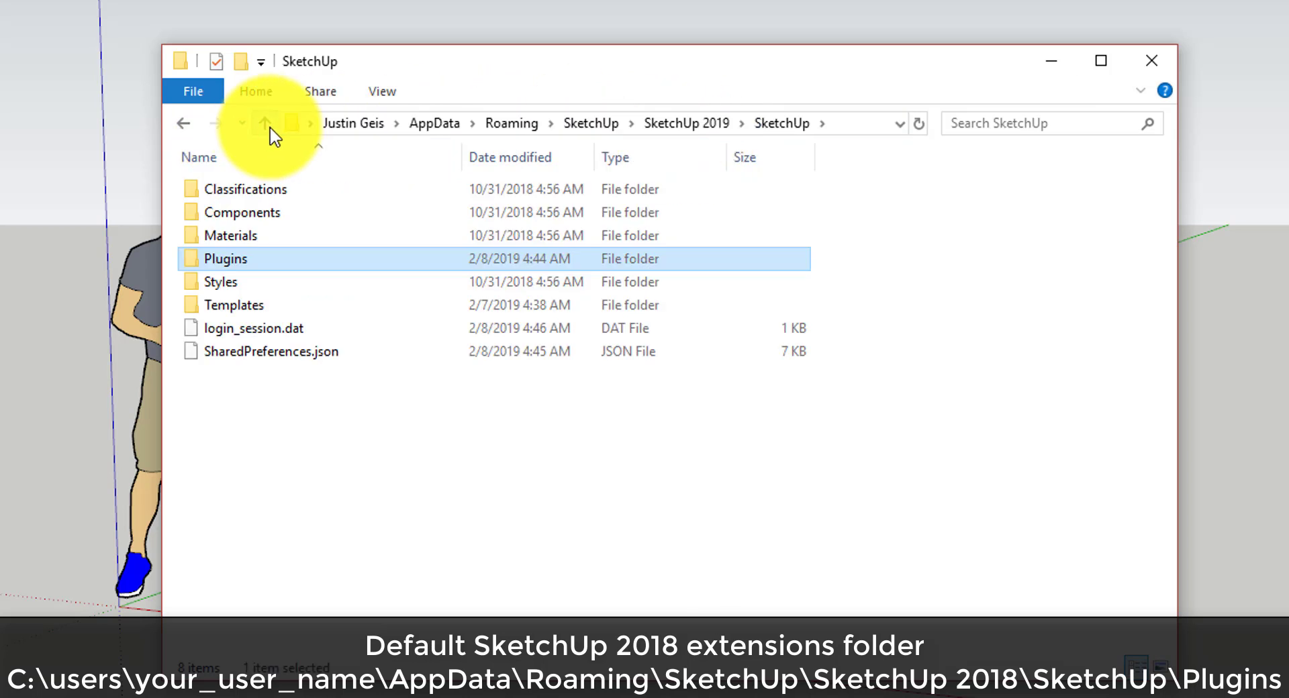
pyautogui.click(270, 129)
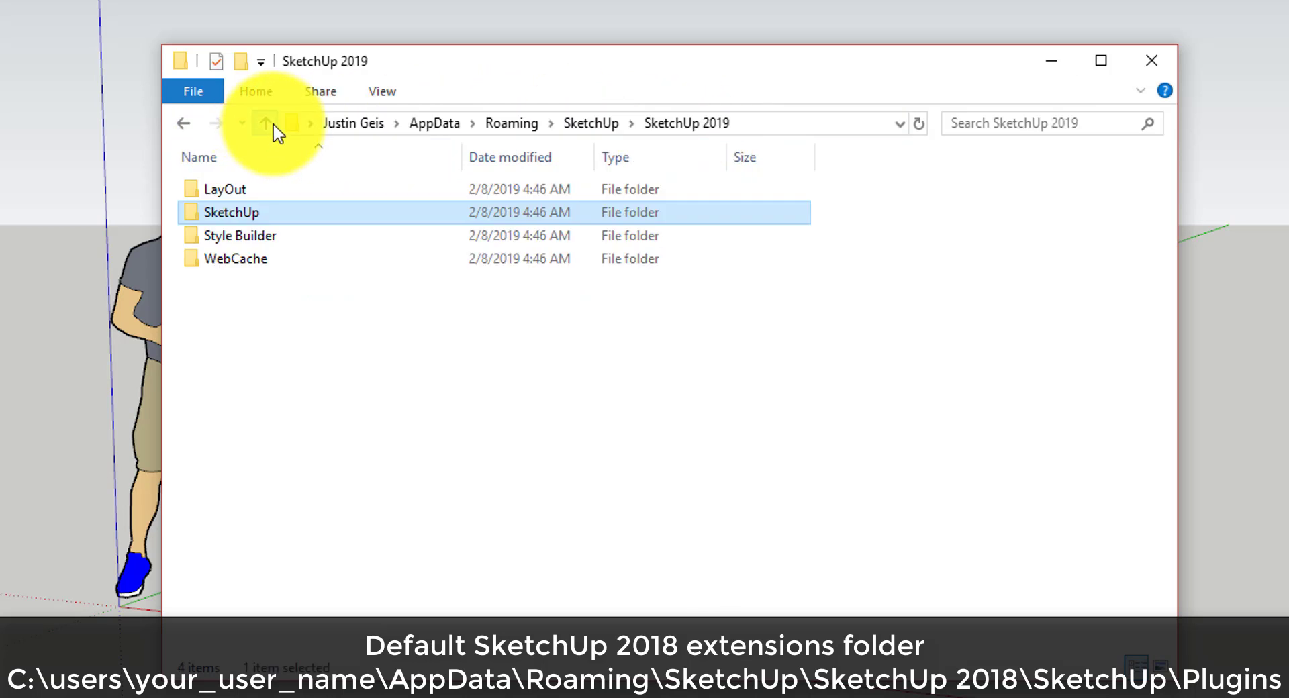
pyautogui.click(567, 126)
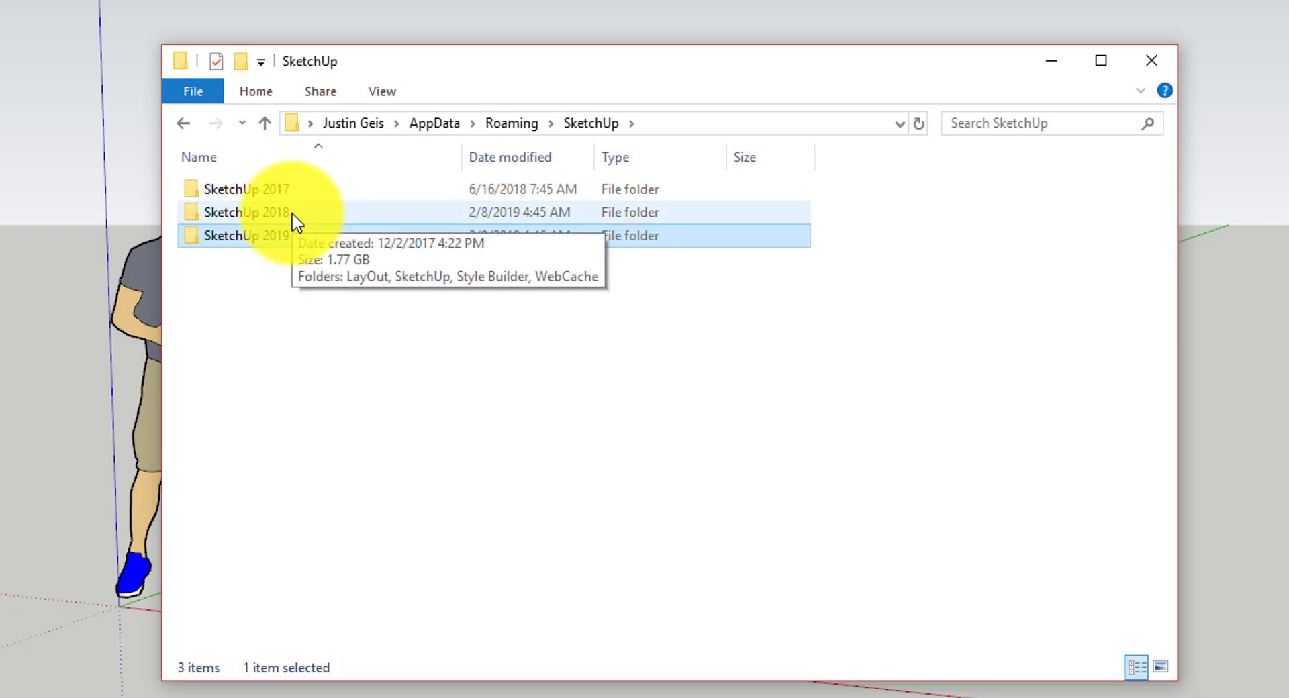
pyautogui.doubleClick(295, 222)
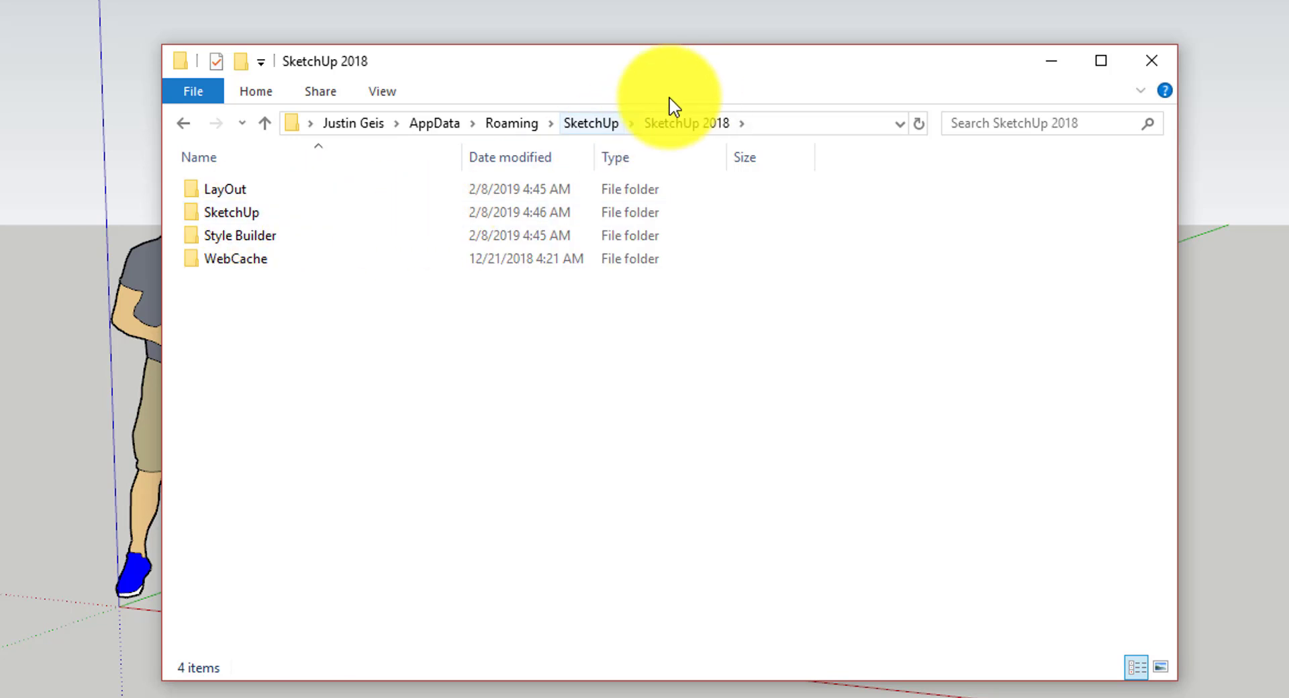
pyautogui.doubleClick(227, 214)
pyautogui.click(231, 263)
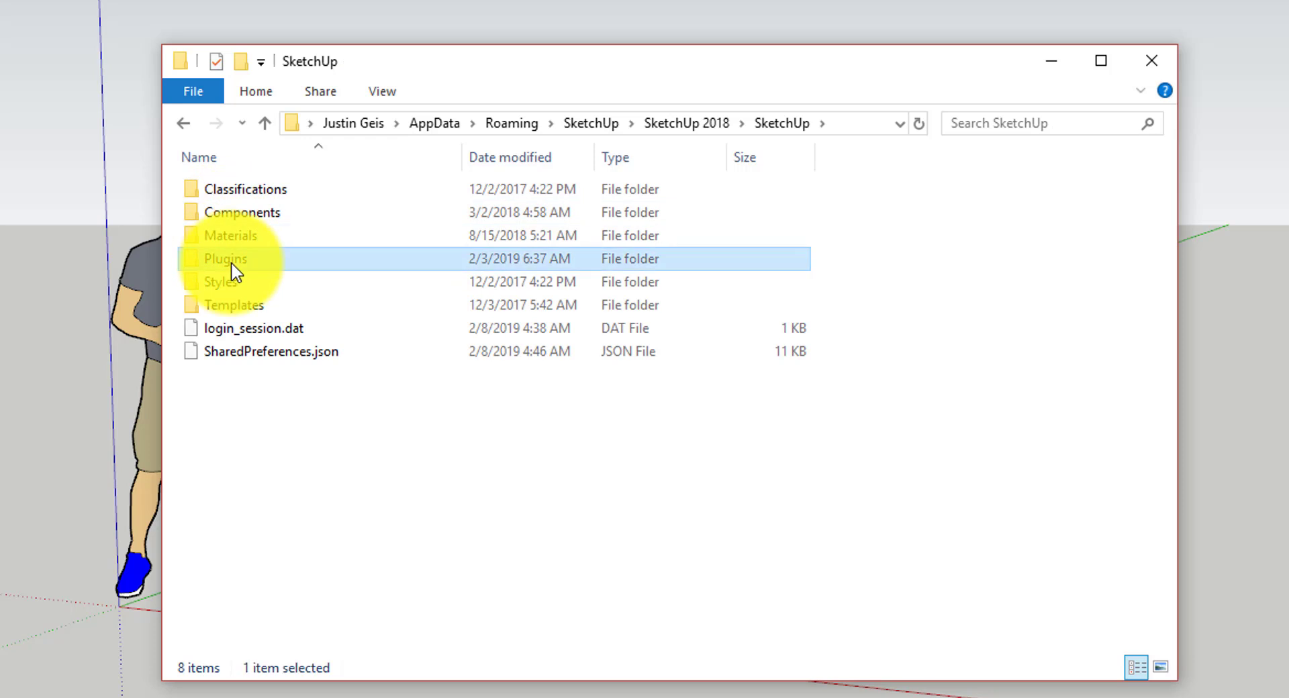
pyautogui.doubleClick(232, 263)
pyautogui.doubleClick(1030, 67)
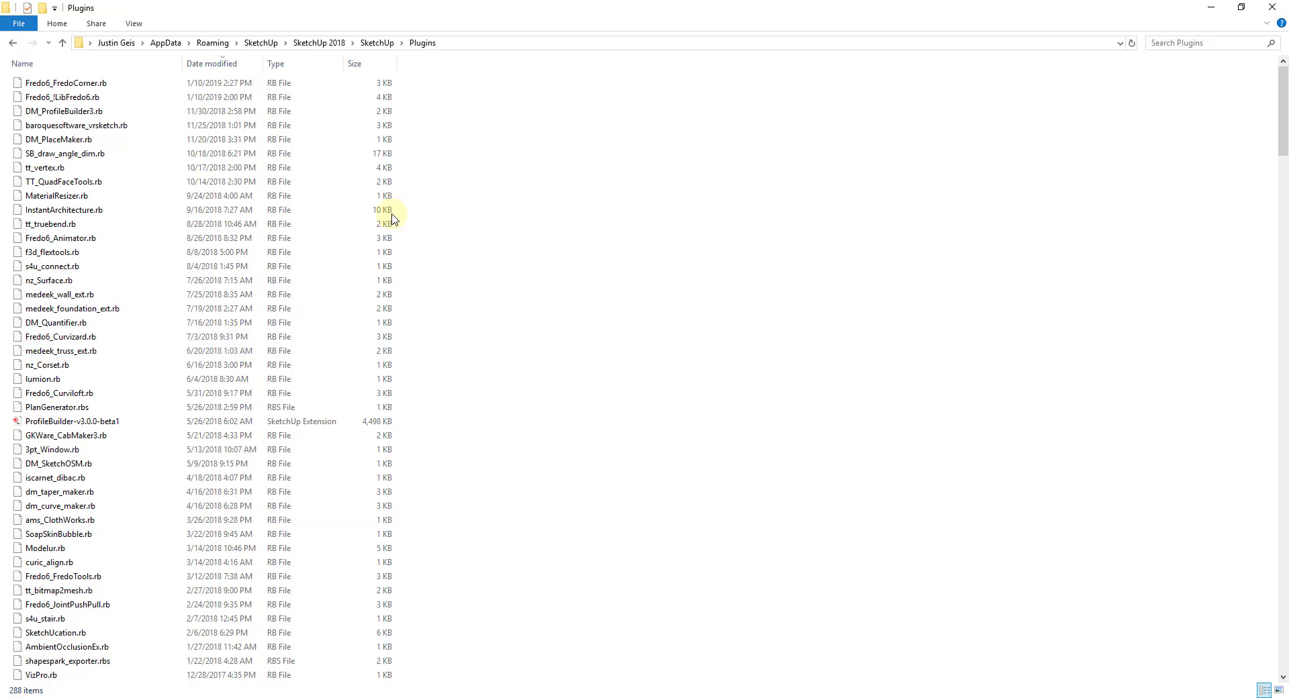
pyautogui.scroll(-20, 258, 282)
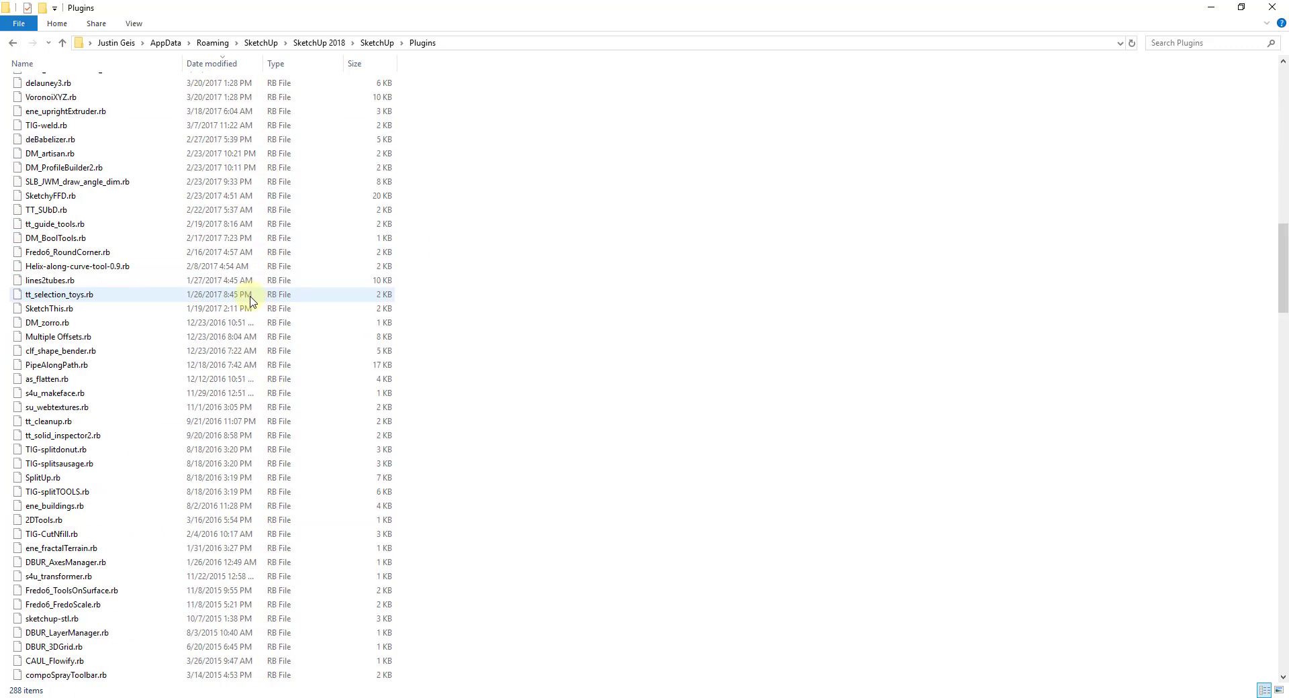
pyautogui.scroll(-17, 249, 300)
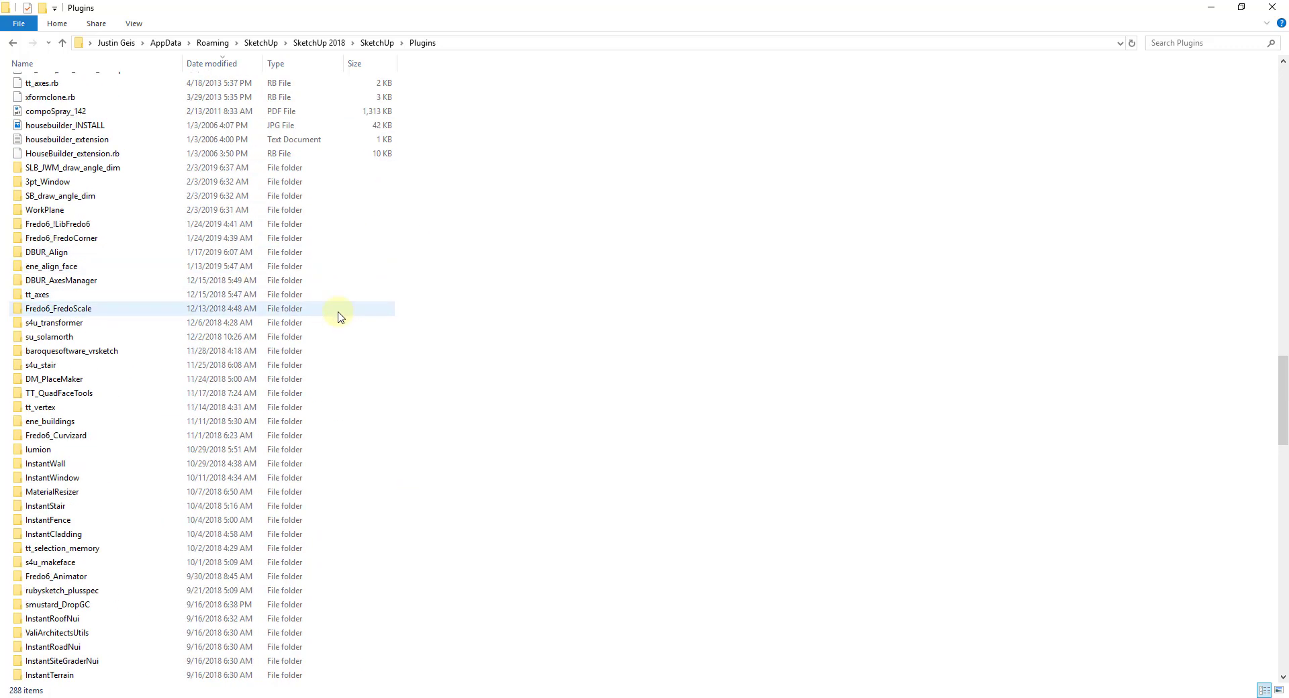
pyautogui.scroll(20, 339, 317)
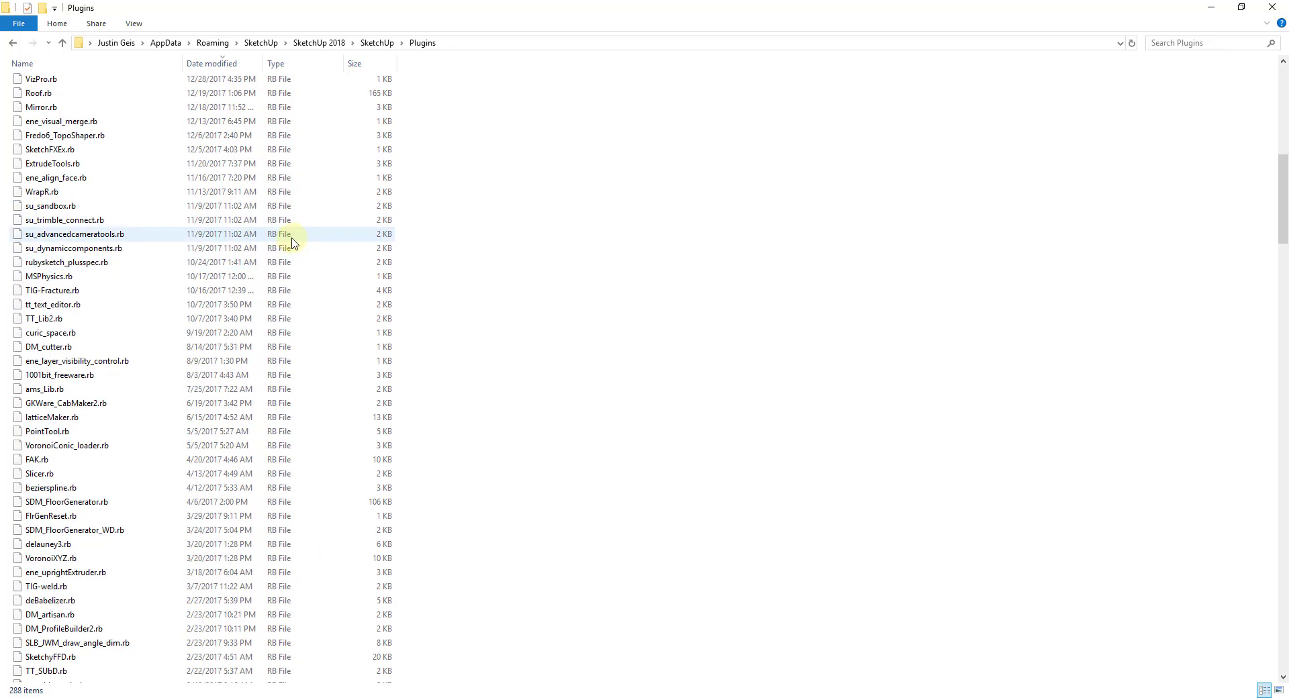
pyautogui.scroll(14, 291, 243)
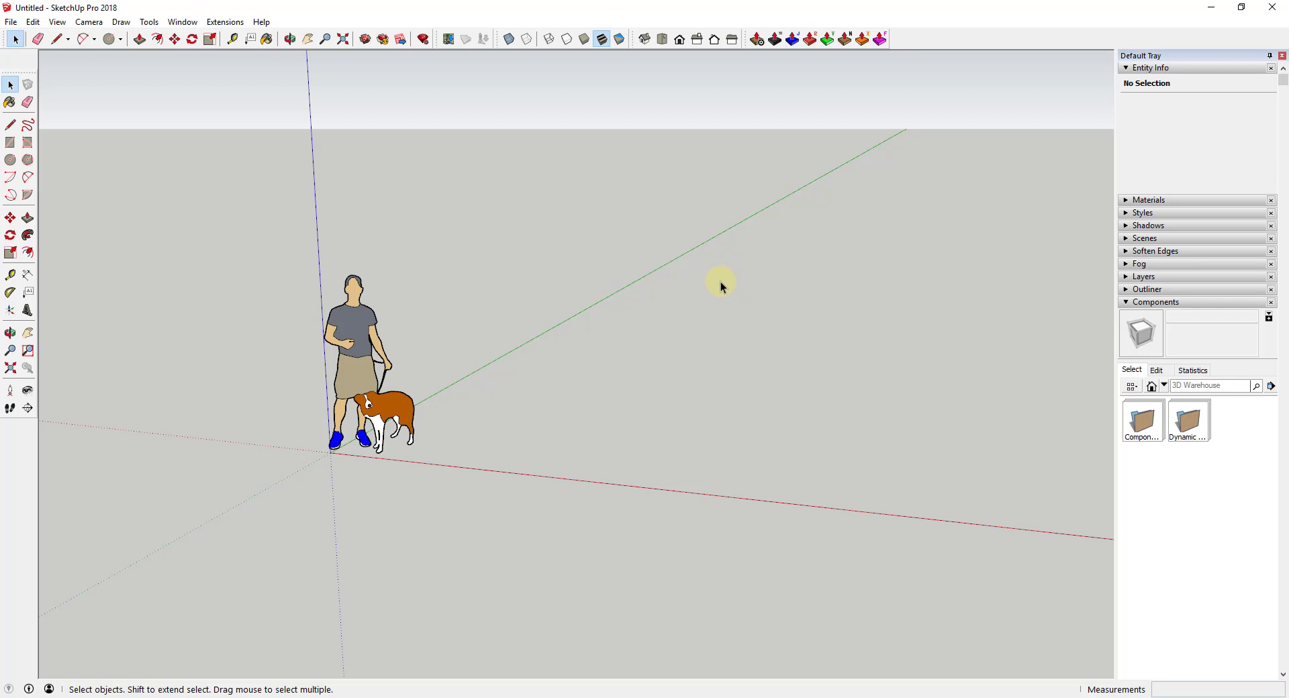
pyautogui.click(224, 22)
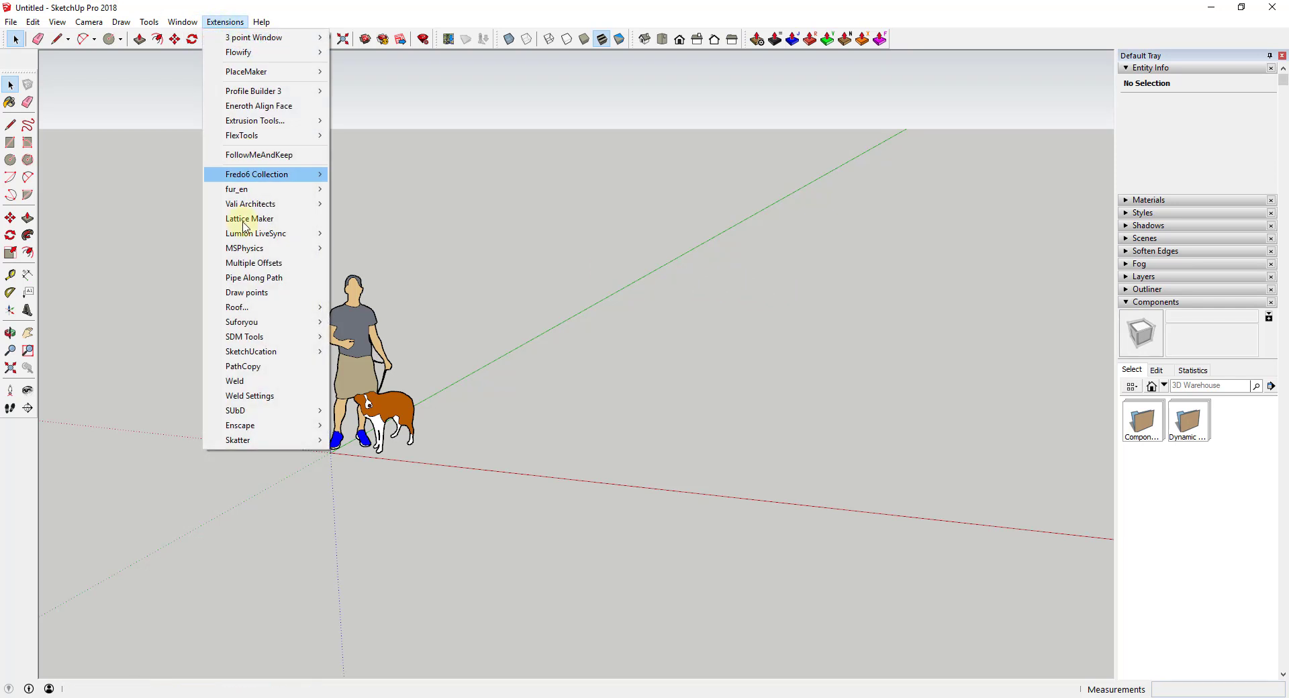
pyautogui.moveTo(266, 353)
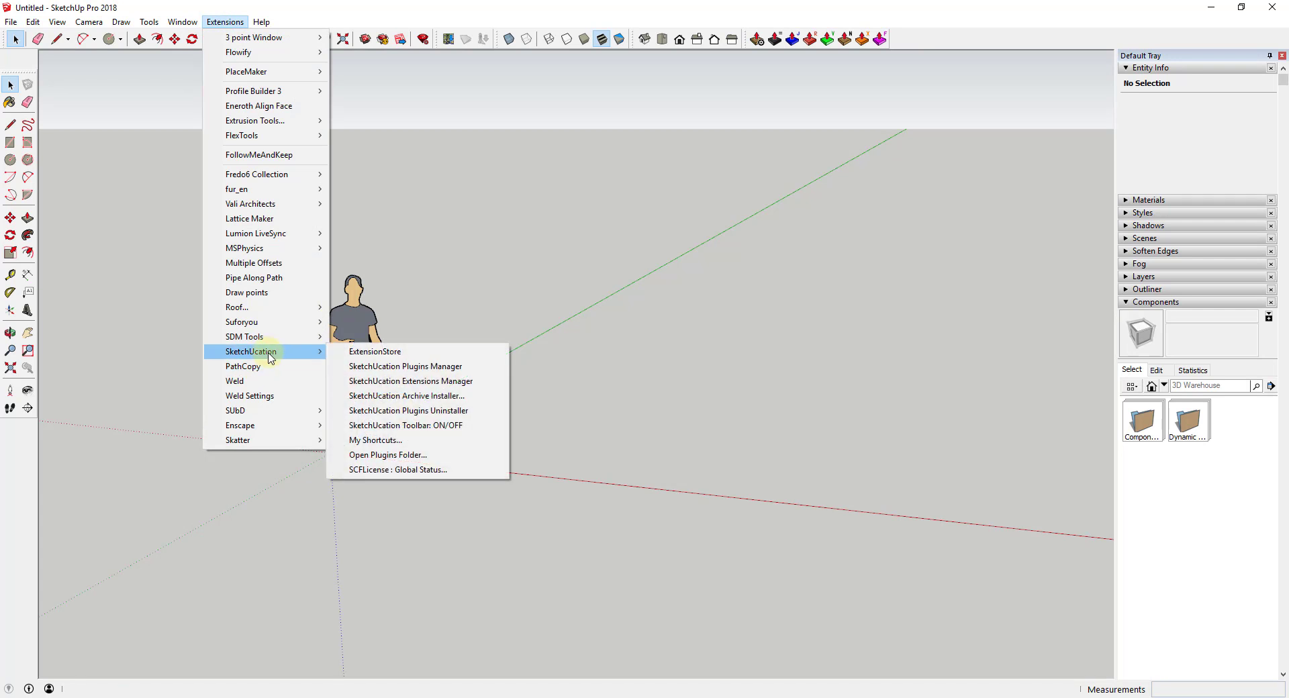
pyautogui.click(409, 457)
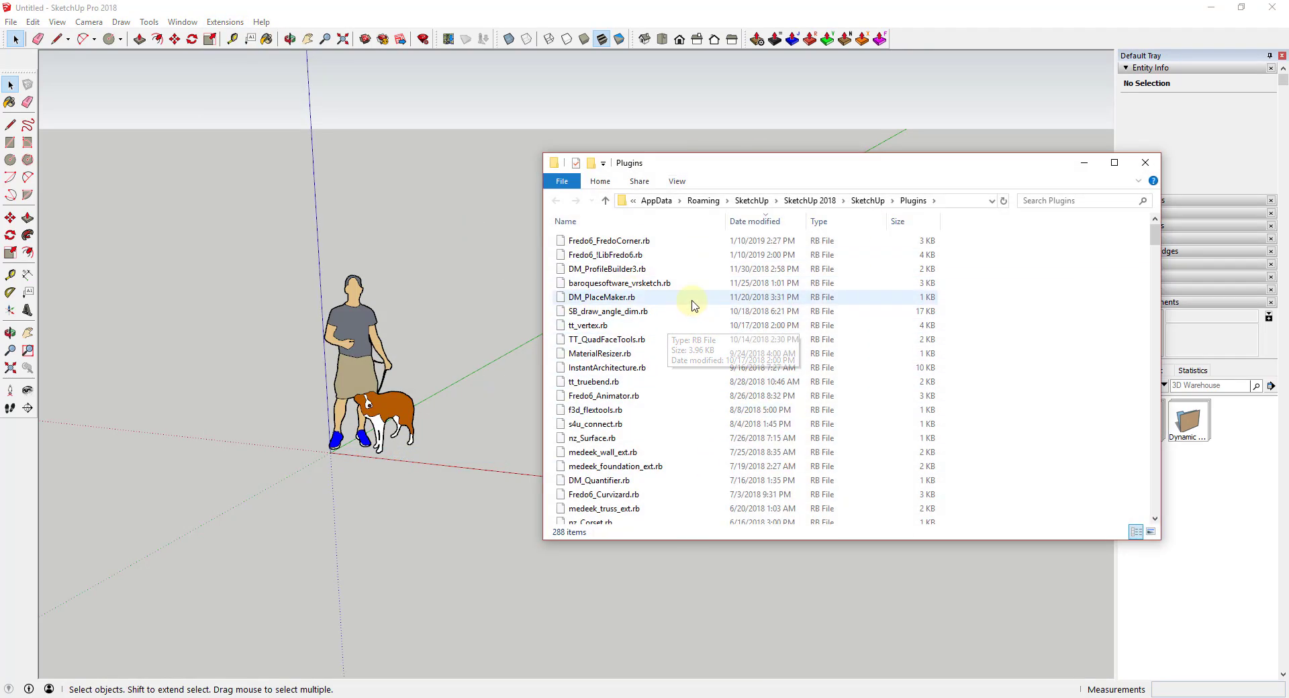
pyautogui.click(1145, 163)
# Step: Open the SketchUp 2018 Plugins folder from SketchUp 2018 with SketchUcation's Open Plugins Folder command and maximize its window
pyautogui.click(225, 21)
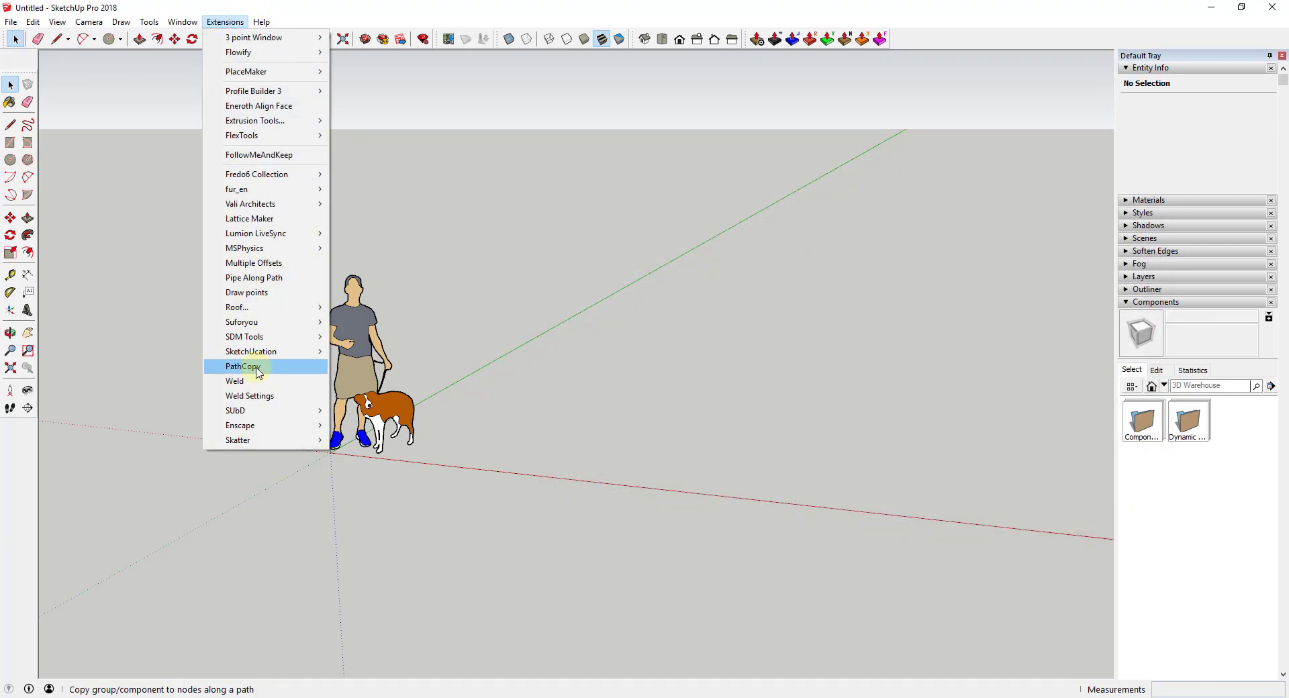
pyautogui.moveTo(259, 351)
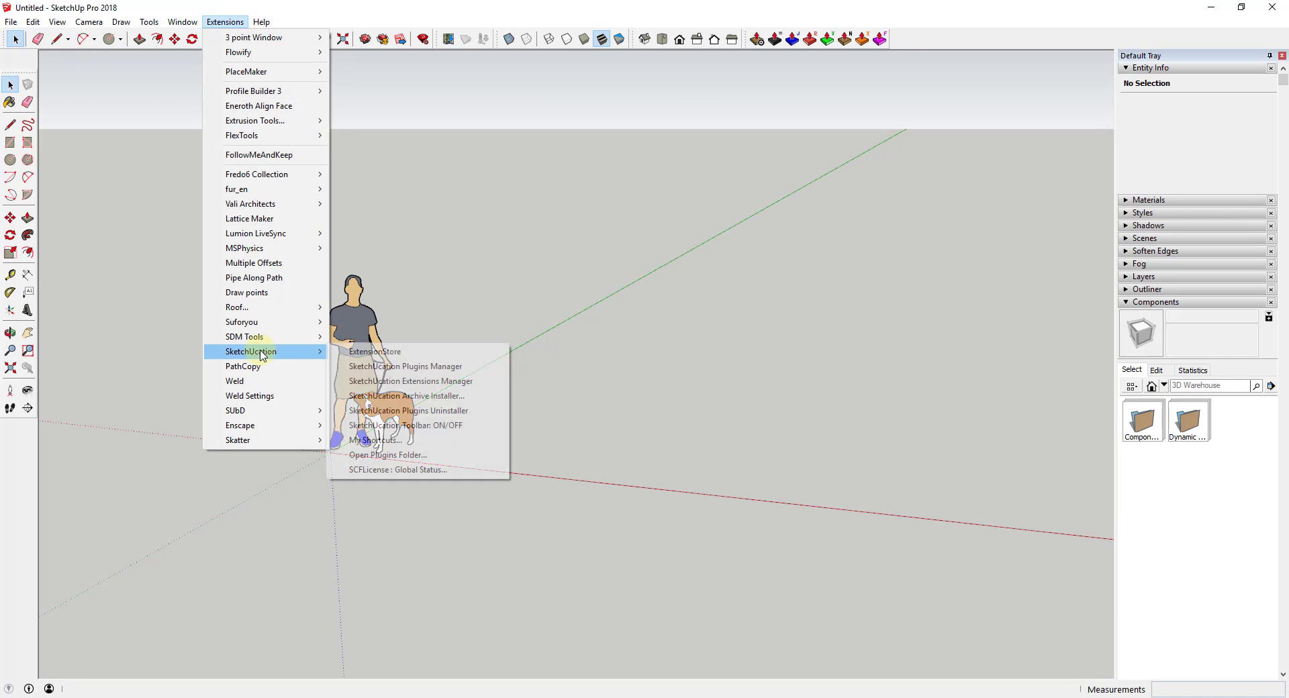
pyautogui.click(406, 456)
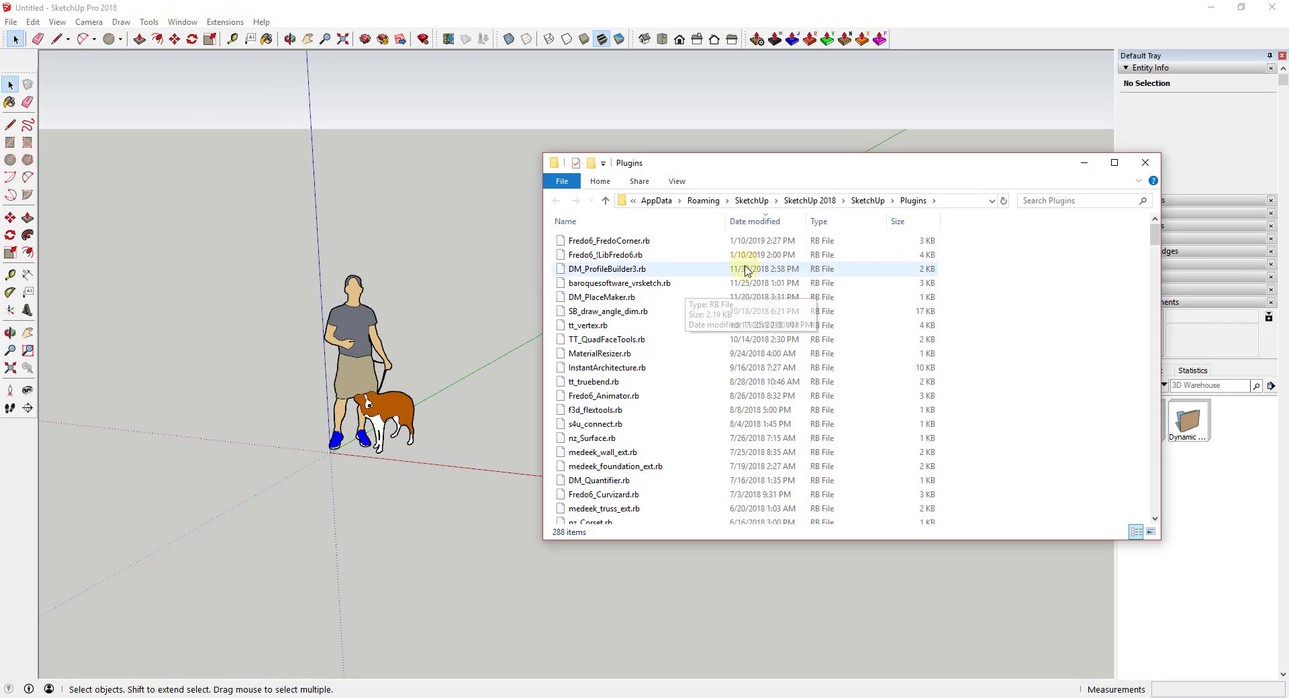
pyautogui.press('super+Up')
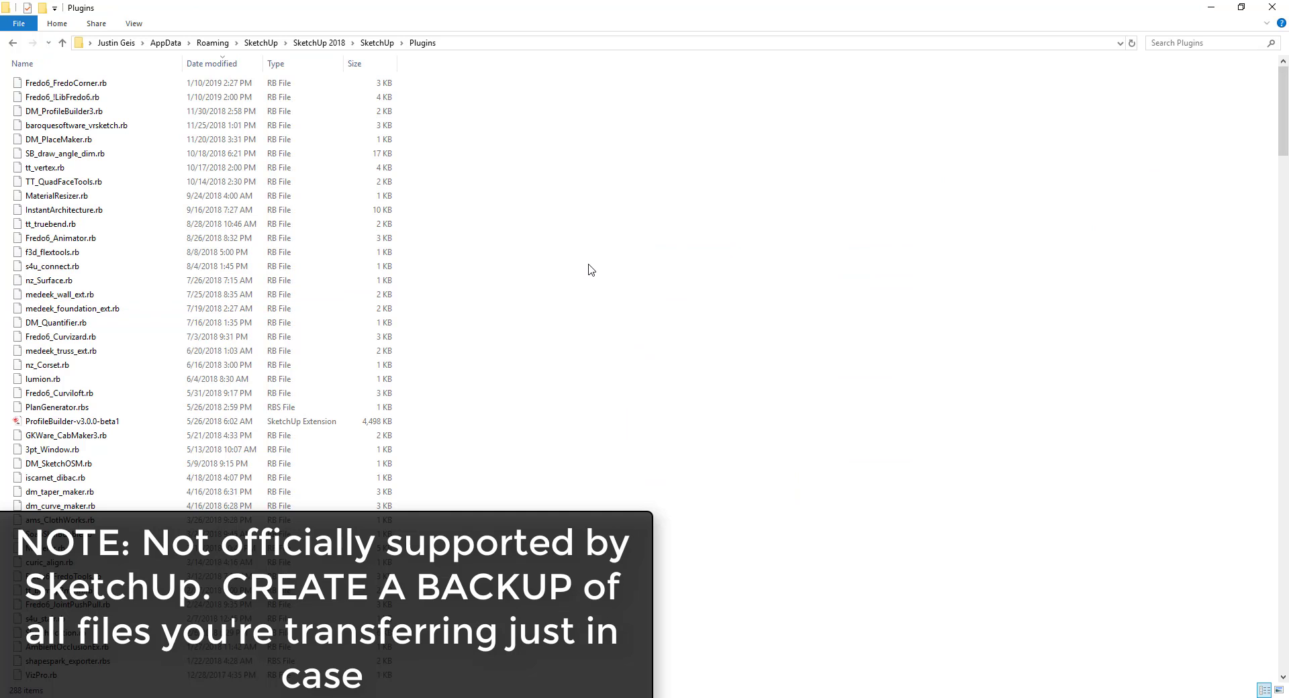
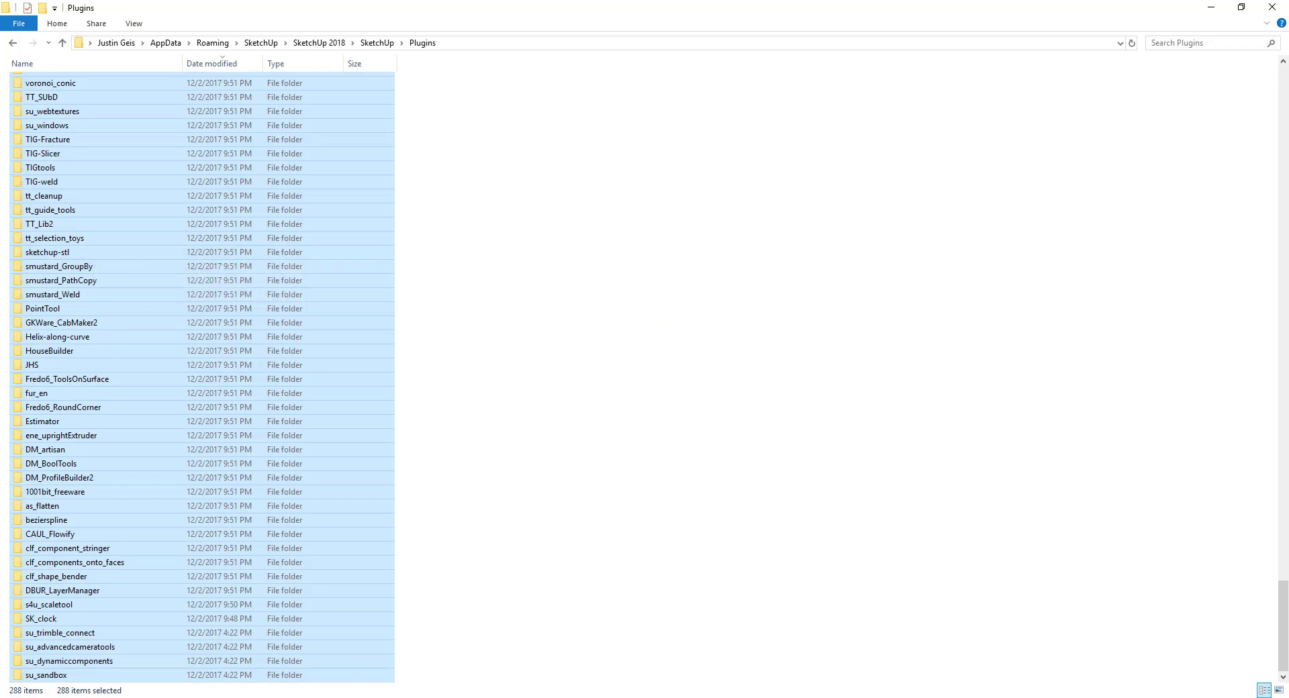
# Step: Turn off the display of hidden items in File Explorer
pyautogui.rightClick(380, 697)
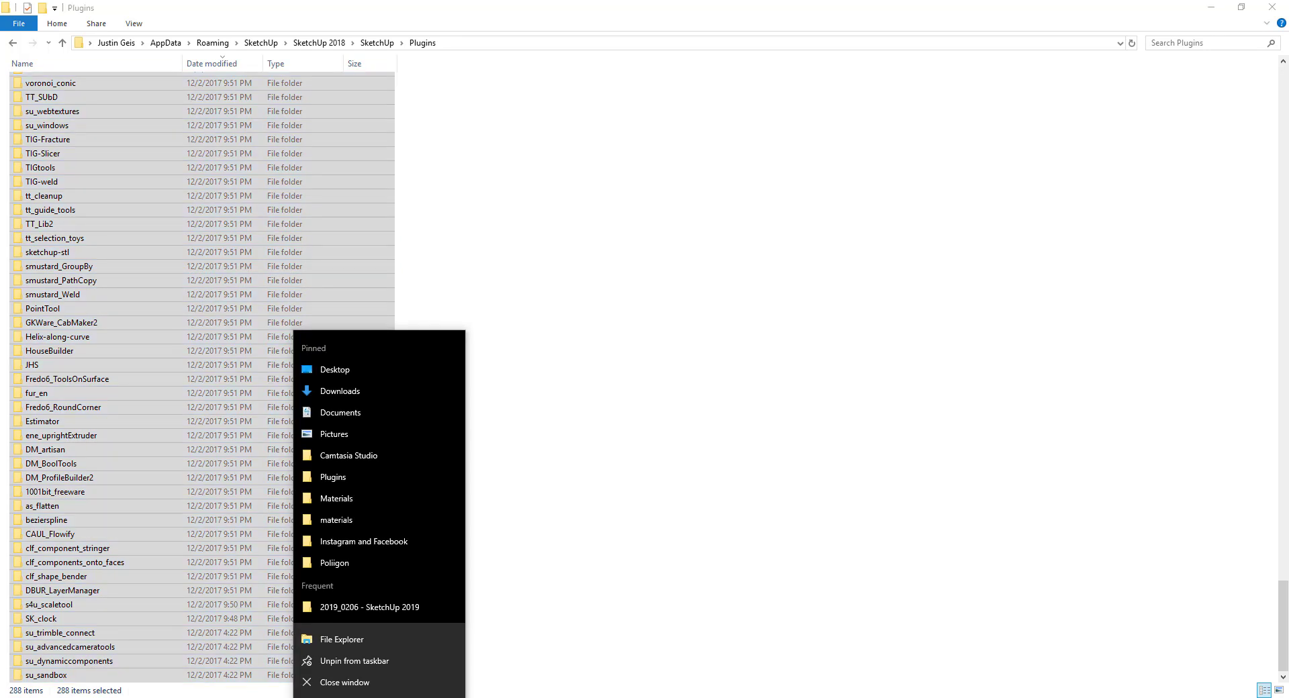
pyautogui.click(475, 614)
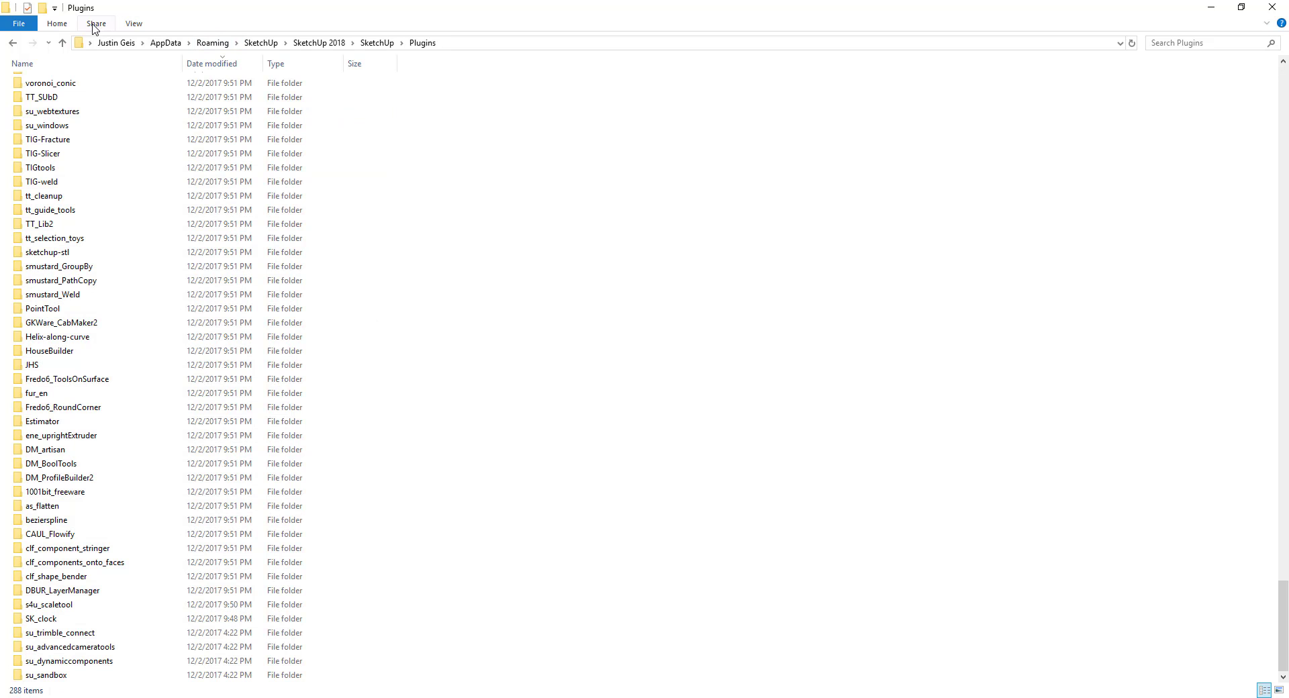
pyautogui.click(135, 25)
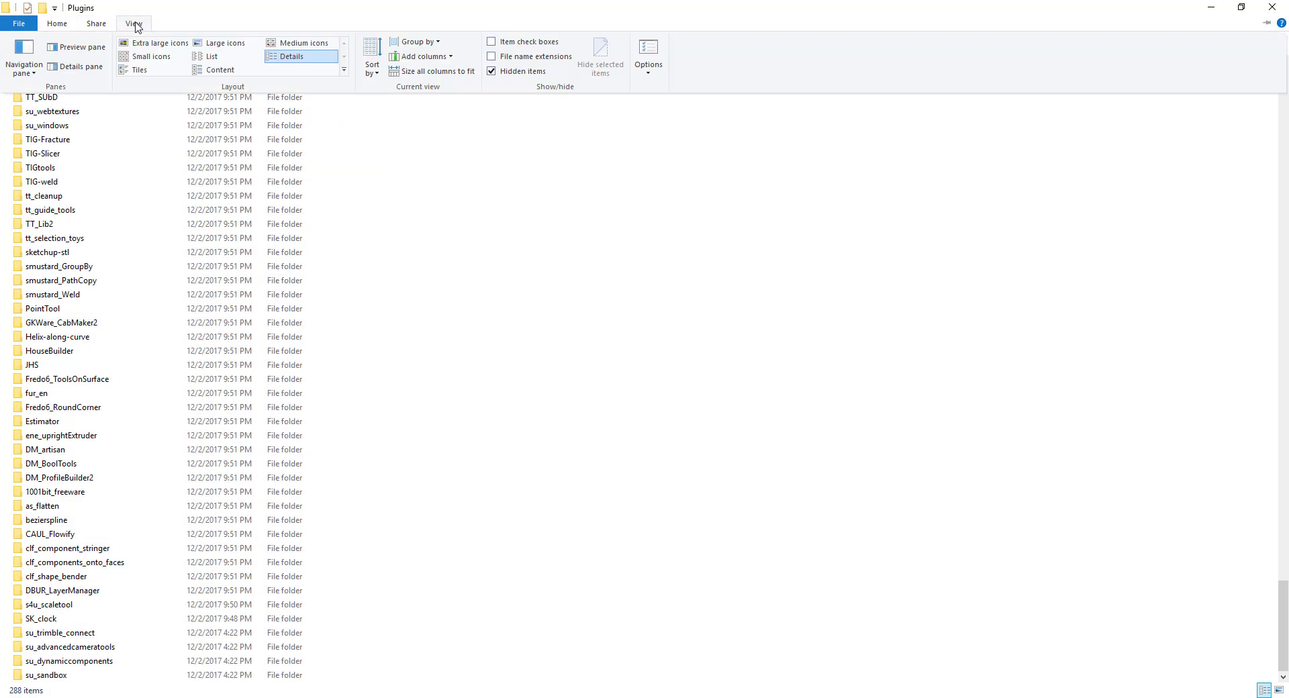
pyautogui.click(514, 75)
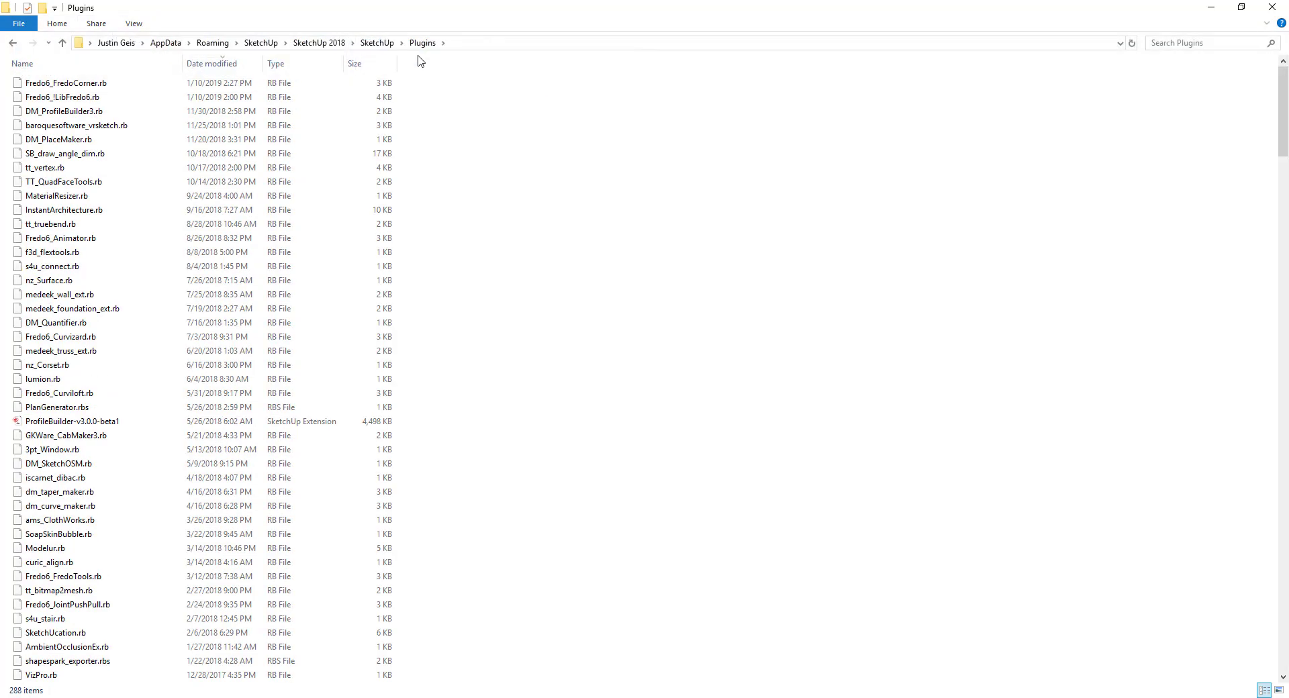
# Step: Go up to the Roaming SketchUp folder and return to the SketchUp 2018 Plugins folder
pyautogui.click(376, 42)
pyautogui.click(318, 42)
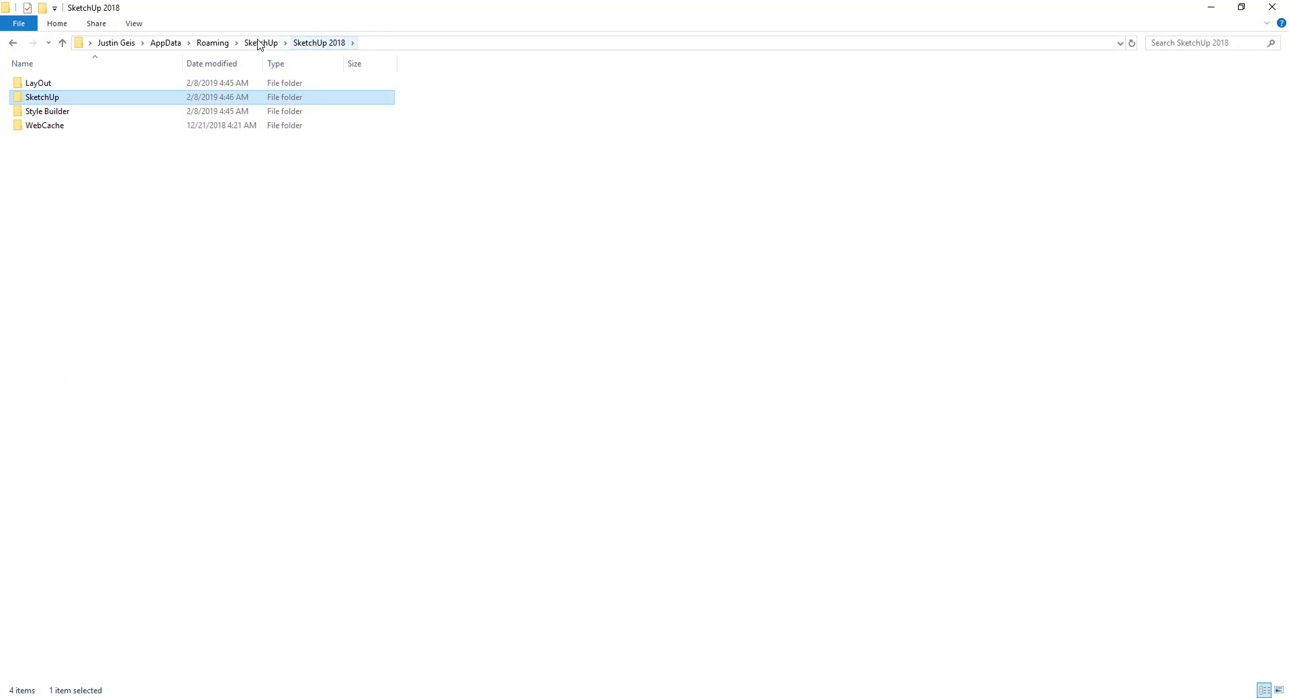
pyautogui.click(259, 43)
pyautogui.doubleClick(69, 98)
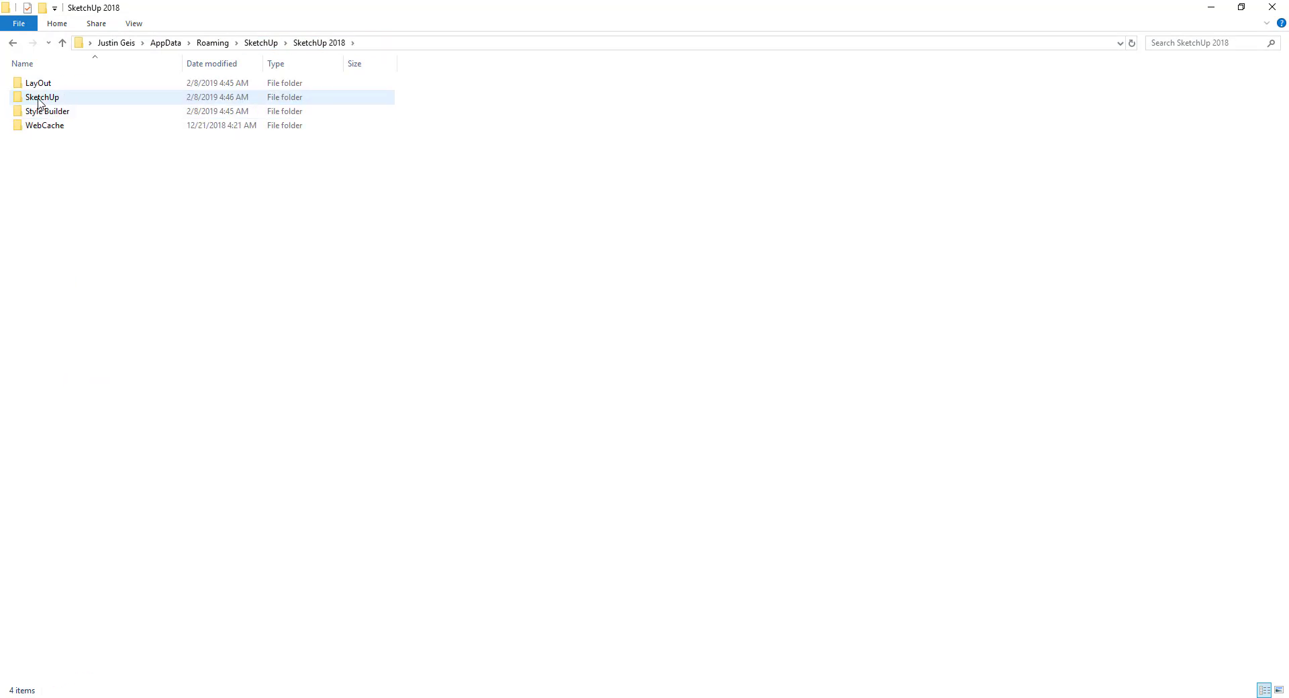
pyautogui.doubleClick(39, 101)
pyautogui.doubleClick(42, 126)
# Step: Turn on the display of hidden items for the SketchUp 2018 Plugins folder and check that the option is enabled
pyautogui.click(133, 23)
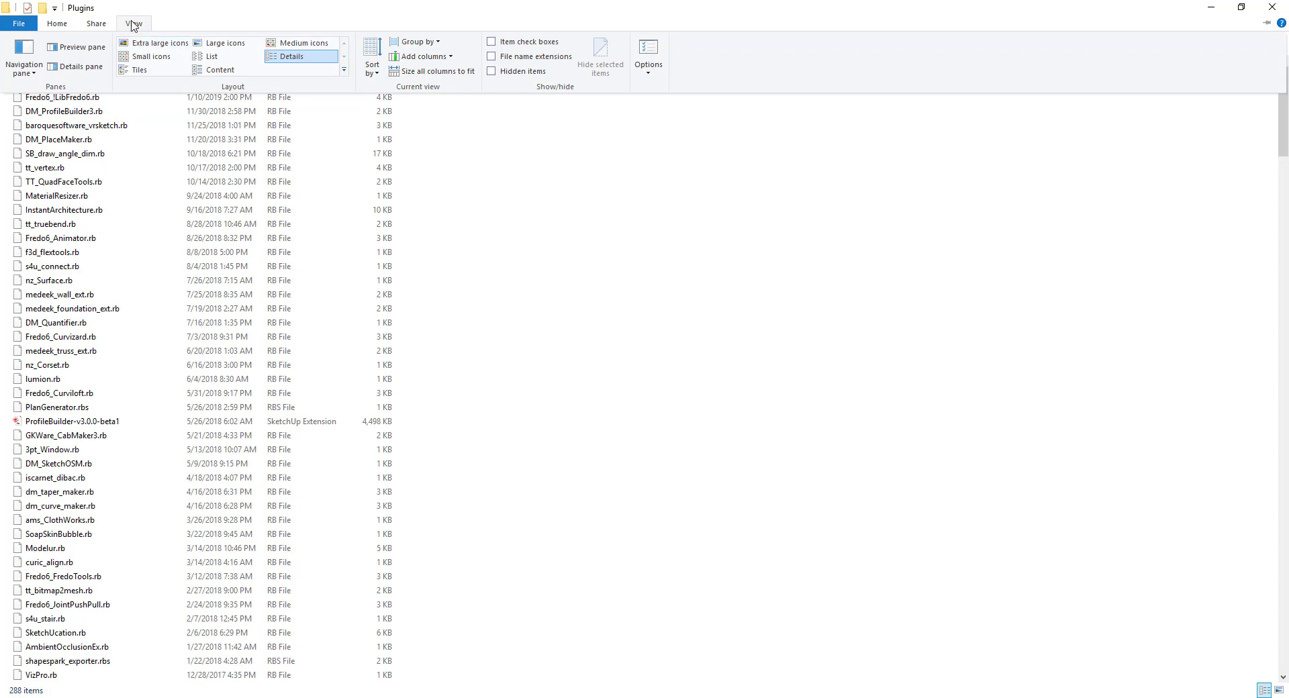
pyautogui.click(492, 71)
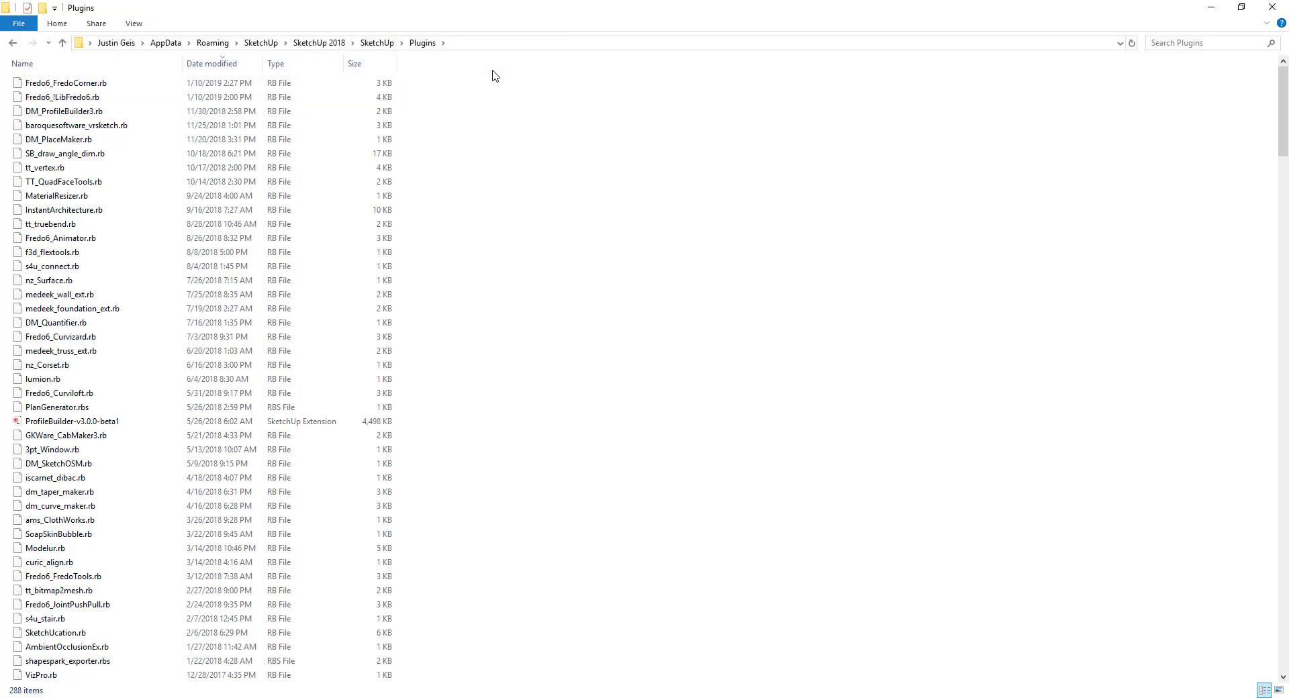
pyautogui.click(134, 23)
pyautogui.click(685, 319)
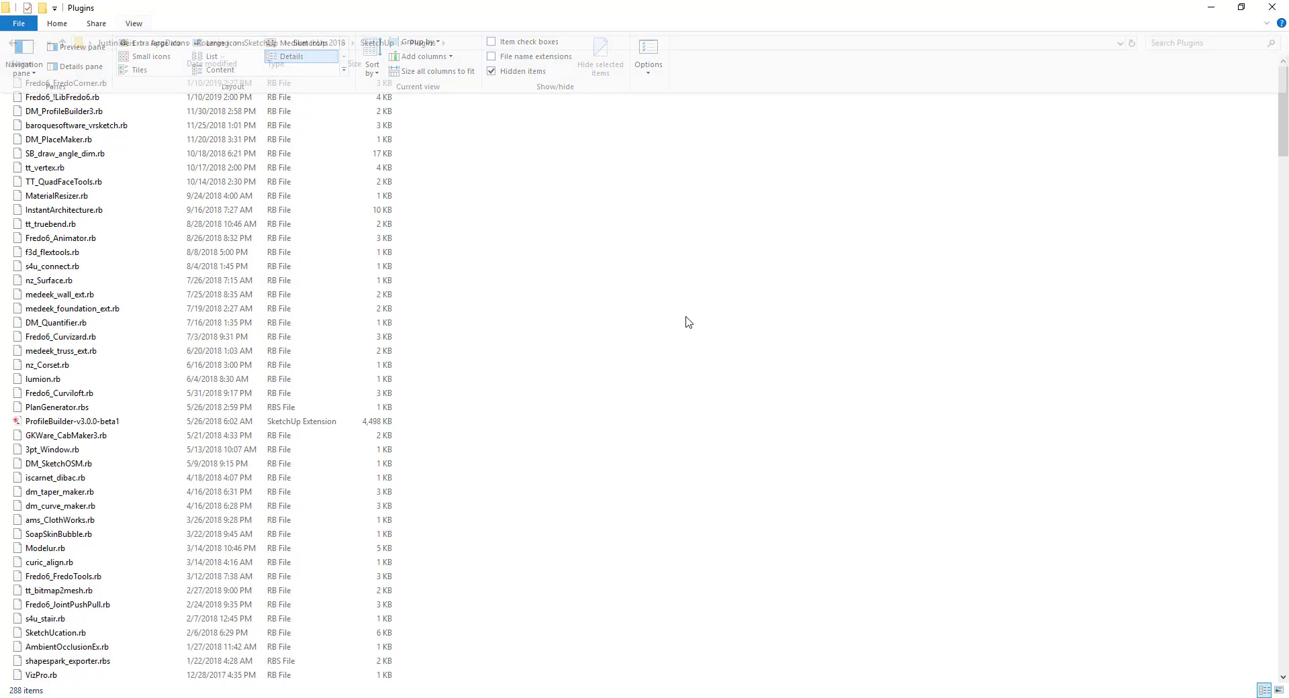
pyautogui.scroll(-6, 688, 350)
pyautogui.scroll(-20, 688, 350)
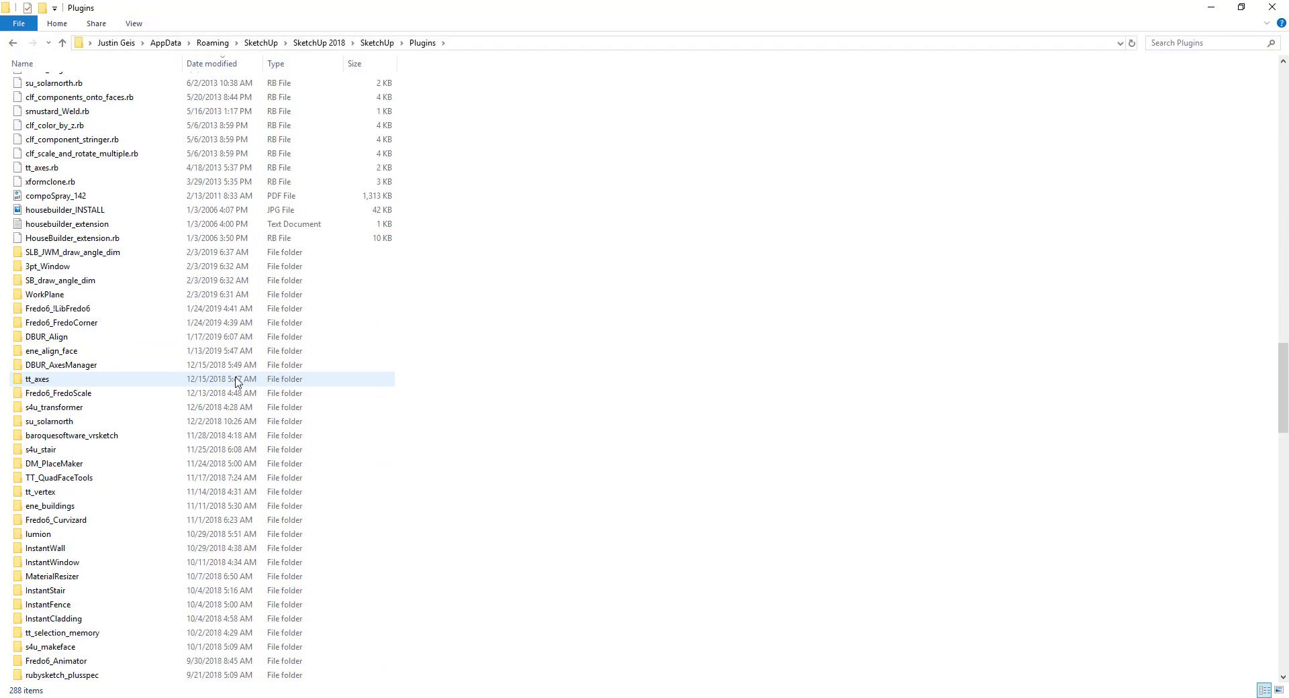
# Step: Select and copy everything in the SketchUp 2018 Plugins folder, and close the running SketchUp 2019
pyautogui.scroll(20, 489, 365)
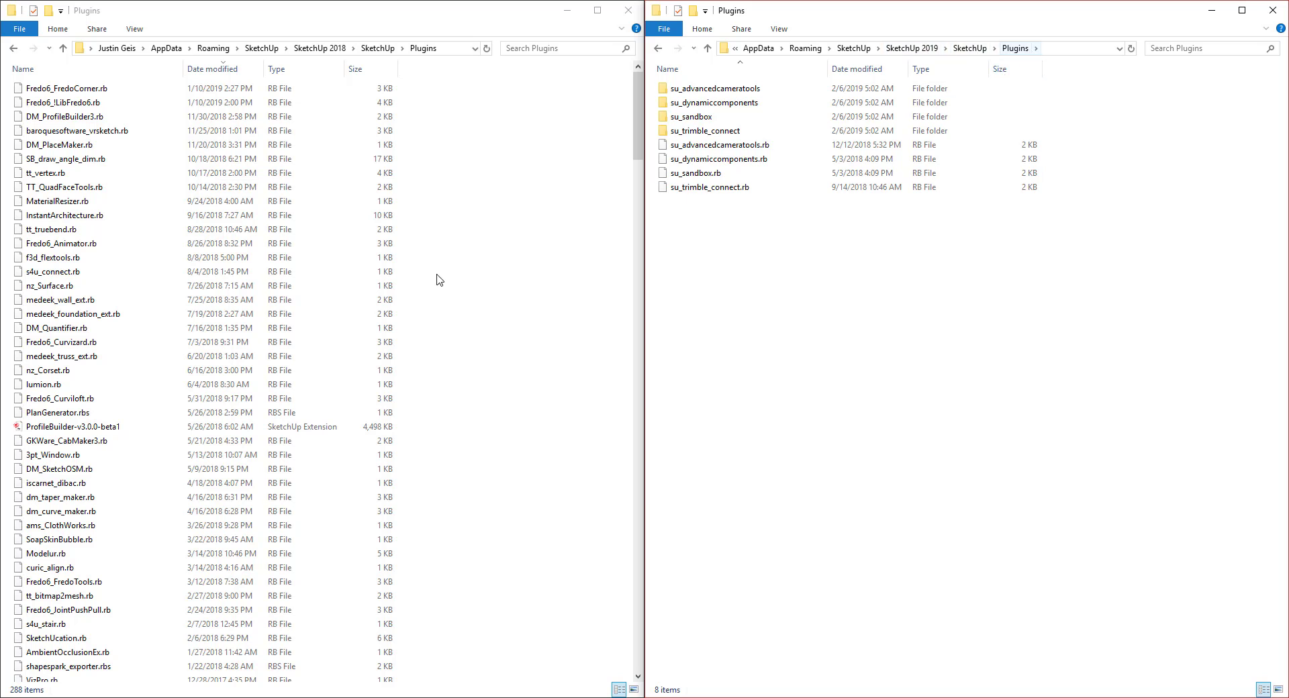
pyautogui.click(537, 240)
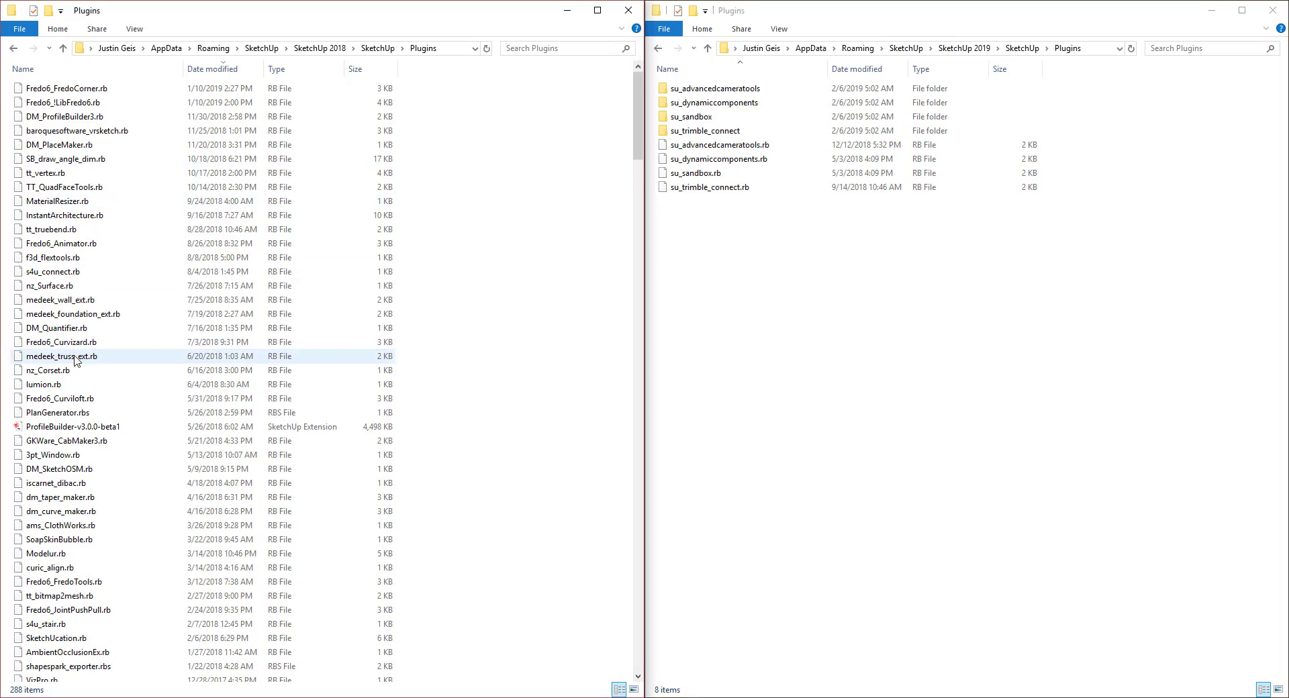
pyautogui.hotkey('ctrl', 'a')
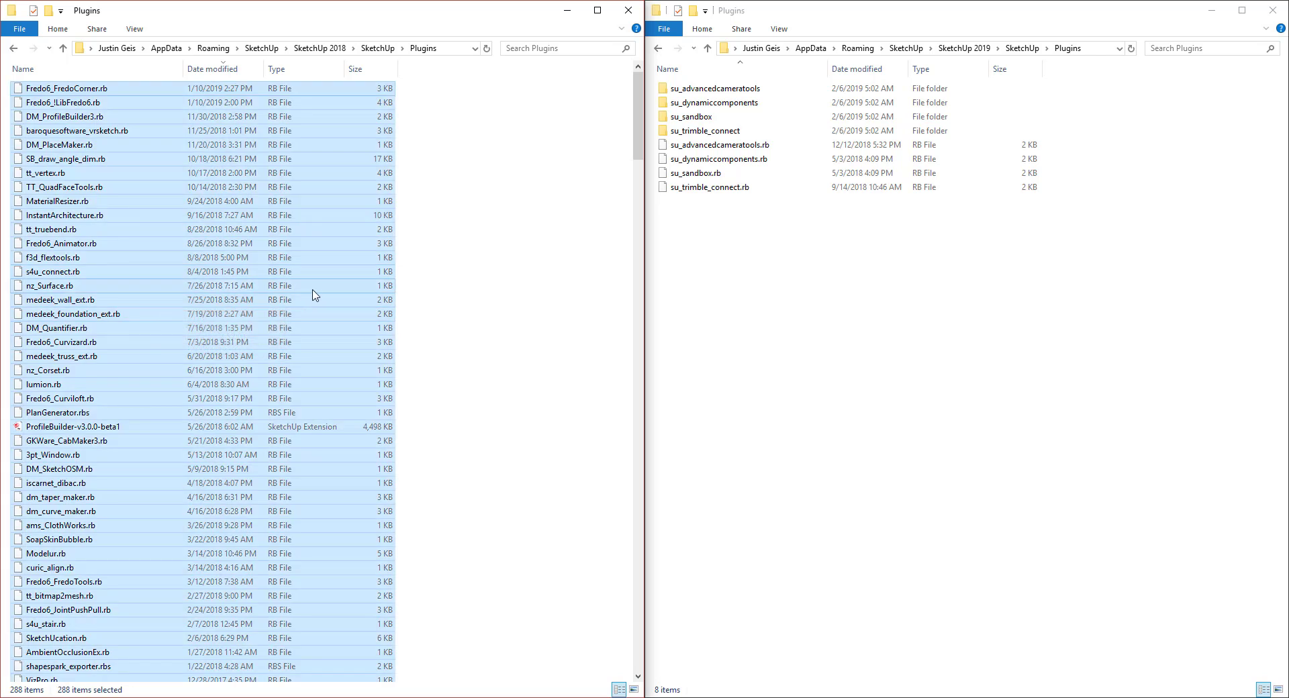
pyautogui.rightClick(96, 284)
pyautogui.click(123, 398)
pyautogui.rightClick(783, 288)
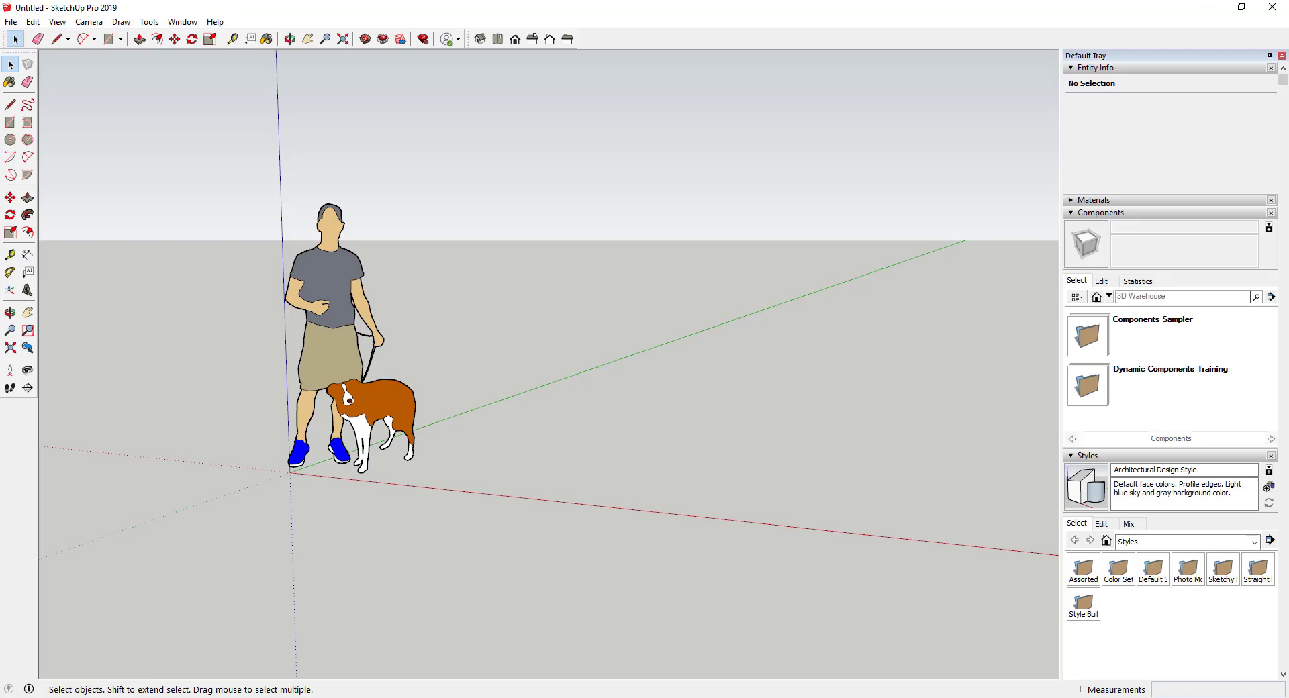
pyautogui.rightClick(742, 695)
pyautogui.click(739, 686)
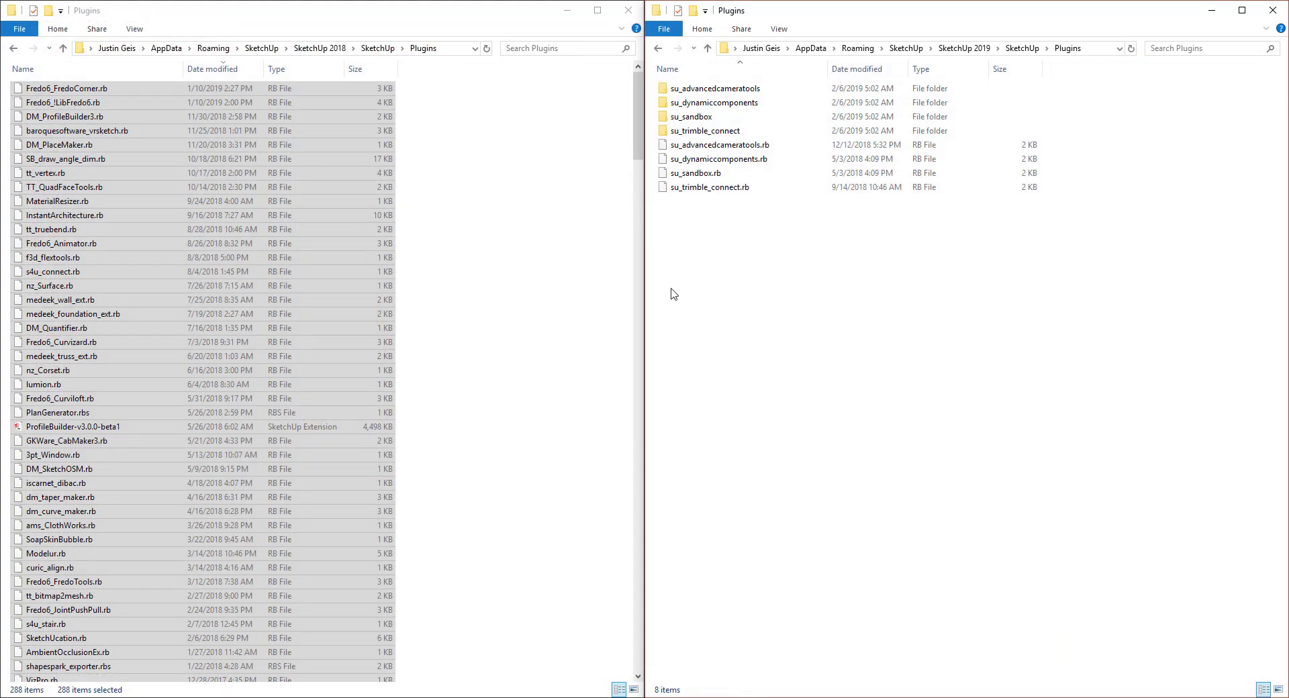
# Step: Copy all selected 2018 plugin items into the SketchUp 2019 Plugins folder, skipping the files with the same names
pyautogui.rightClick(183, 172)
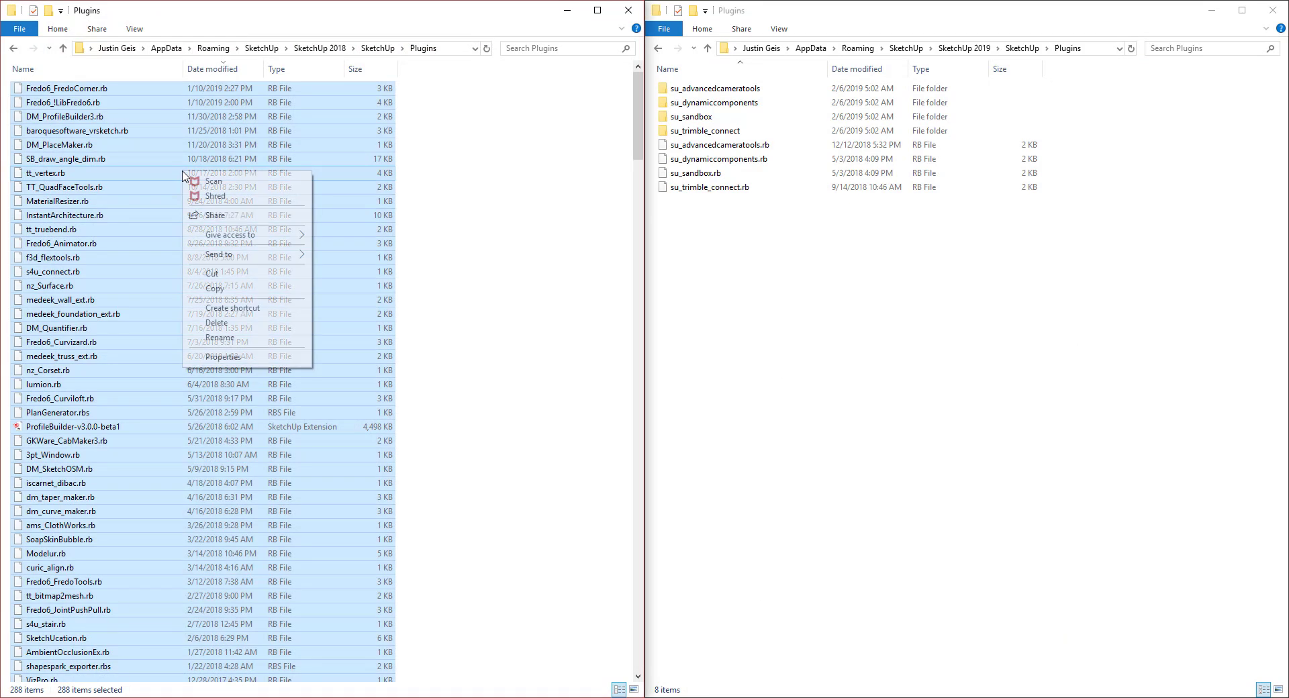
pyautogui.click(236, 289)
pyautogui.rightClick(773, 241)
pyautogui.click(817, 336)
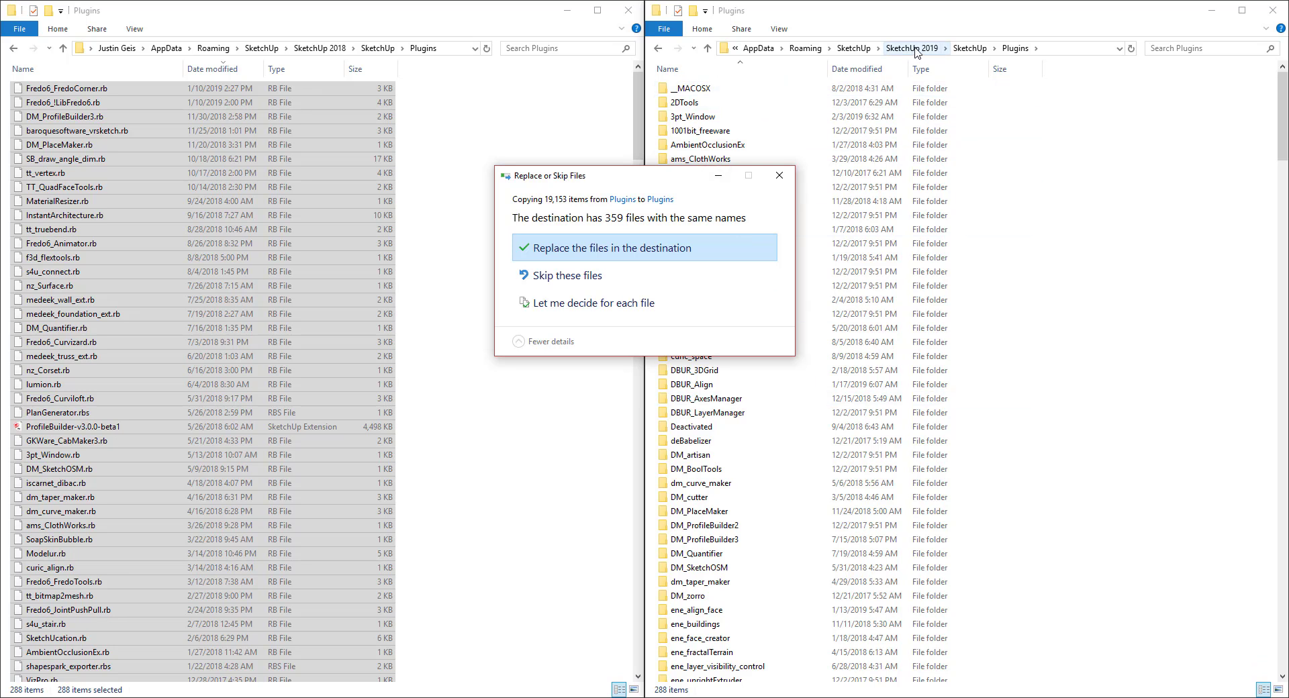
pyautogui.click(562, 277)
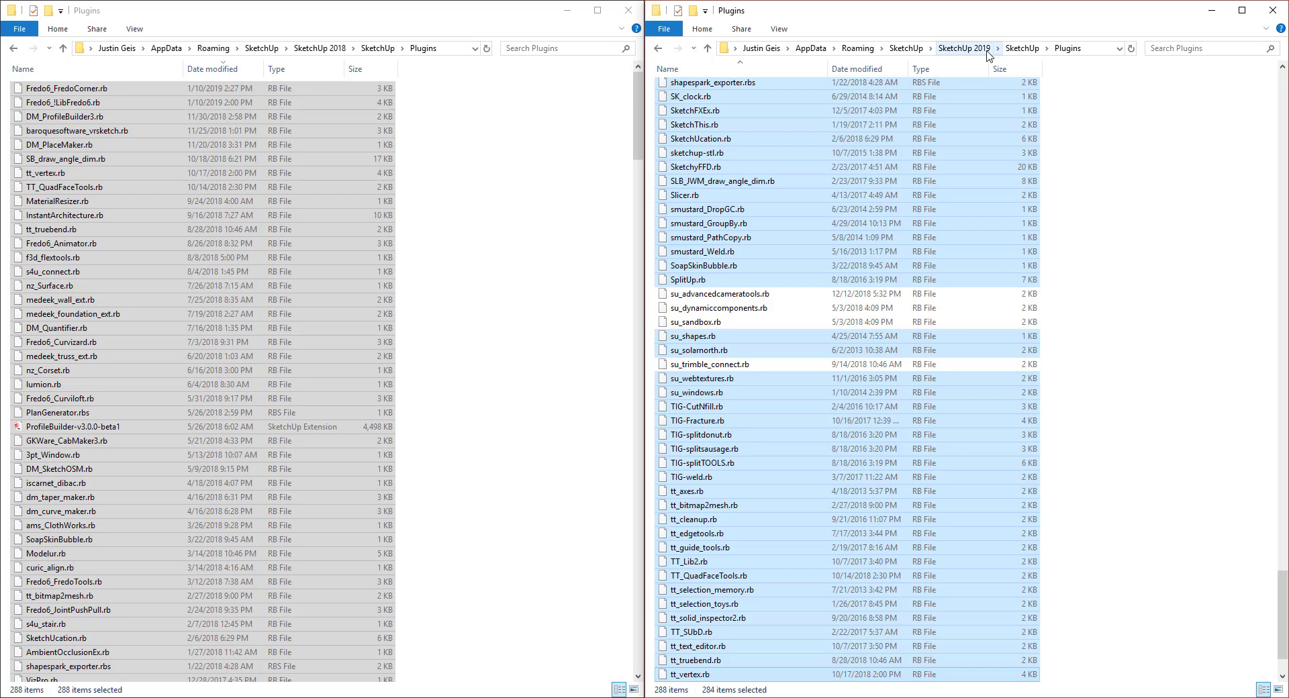
# Step: Look through the copied files and folders in the SketchUp 2019 Plugins folder, back to the start of the list
pyautogui.scroll(15, 1078, 328)
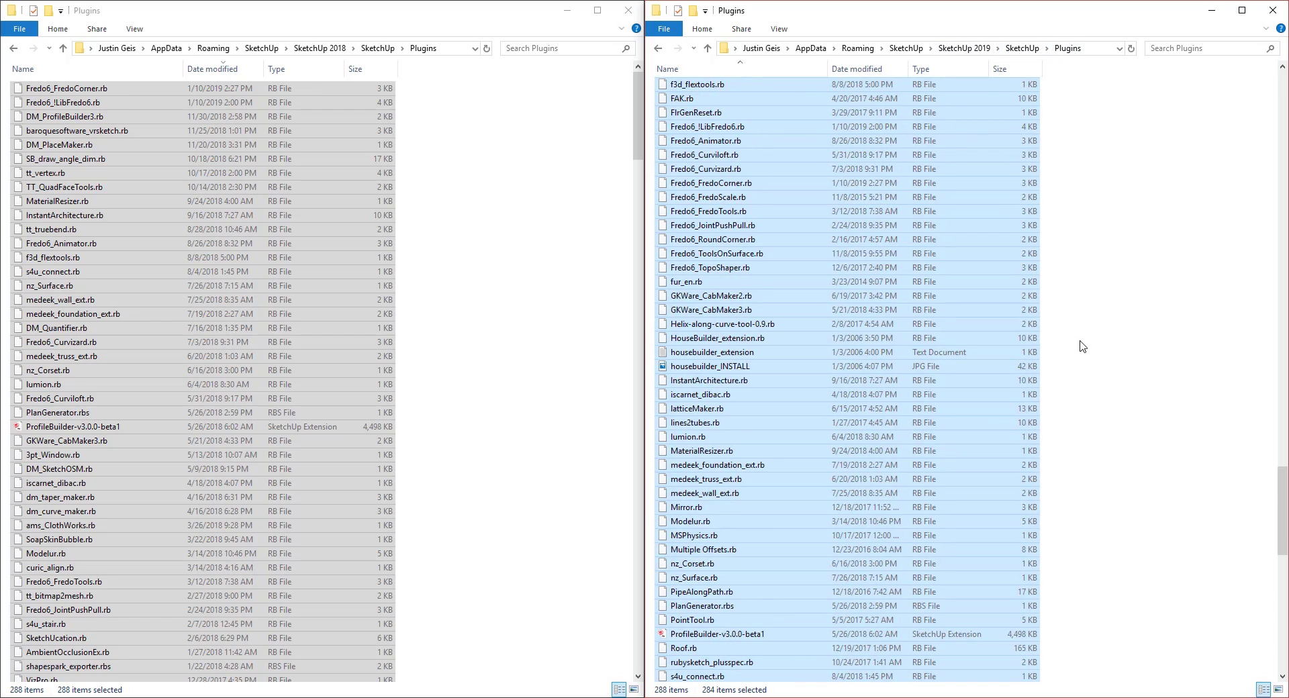
pyautogui.scroll(15, 1081, 345)
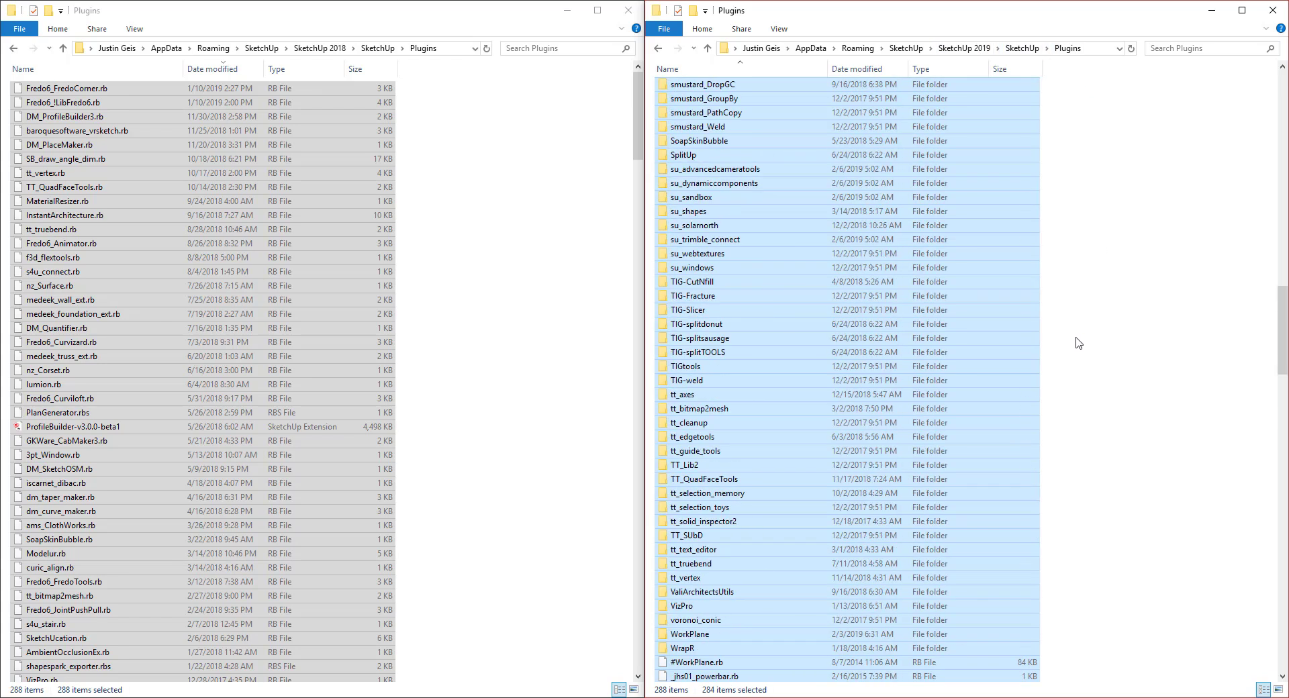
pyautogui.scroll(15, 1077, 343)
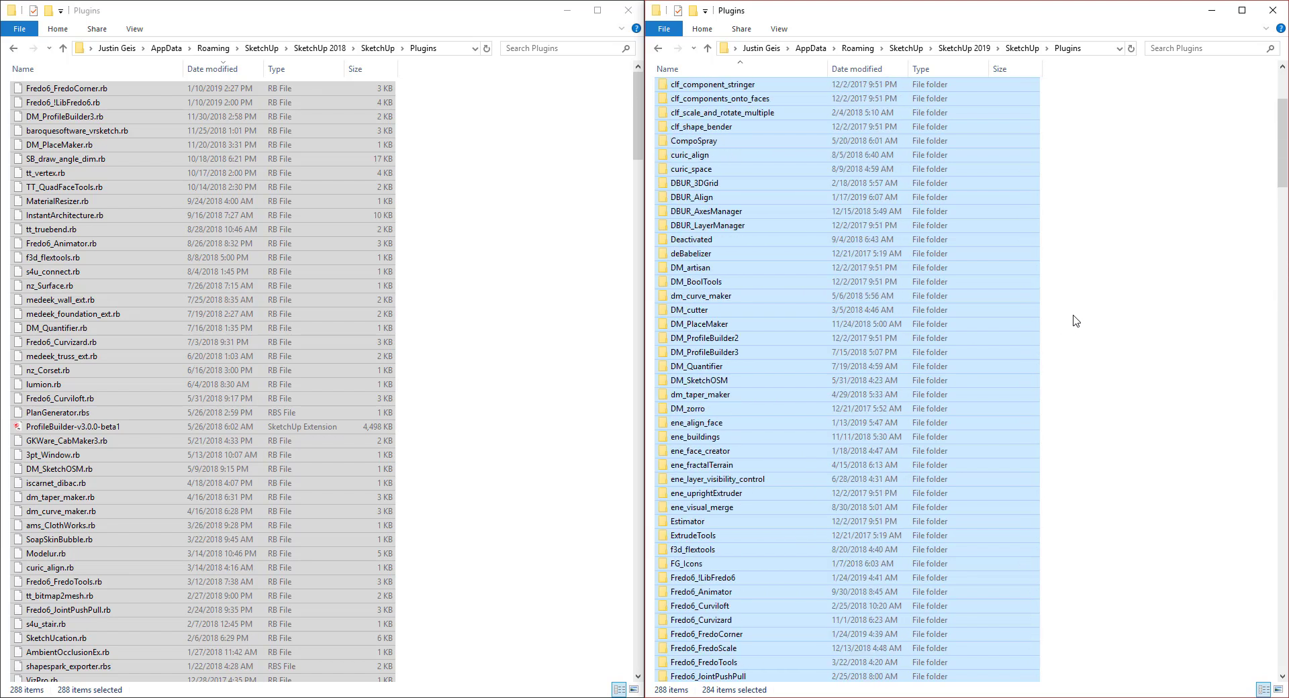
pyautogui.scroll(5, 1077, 312)
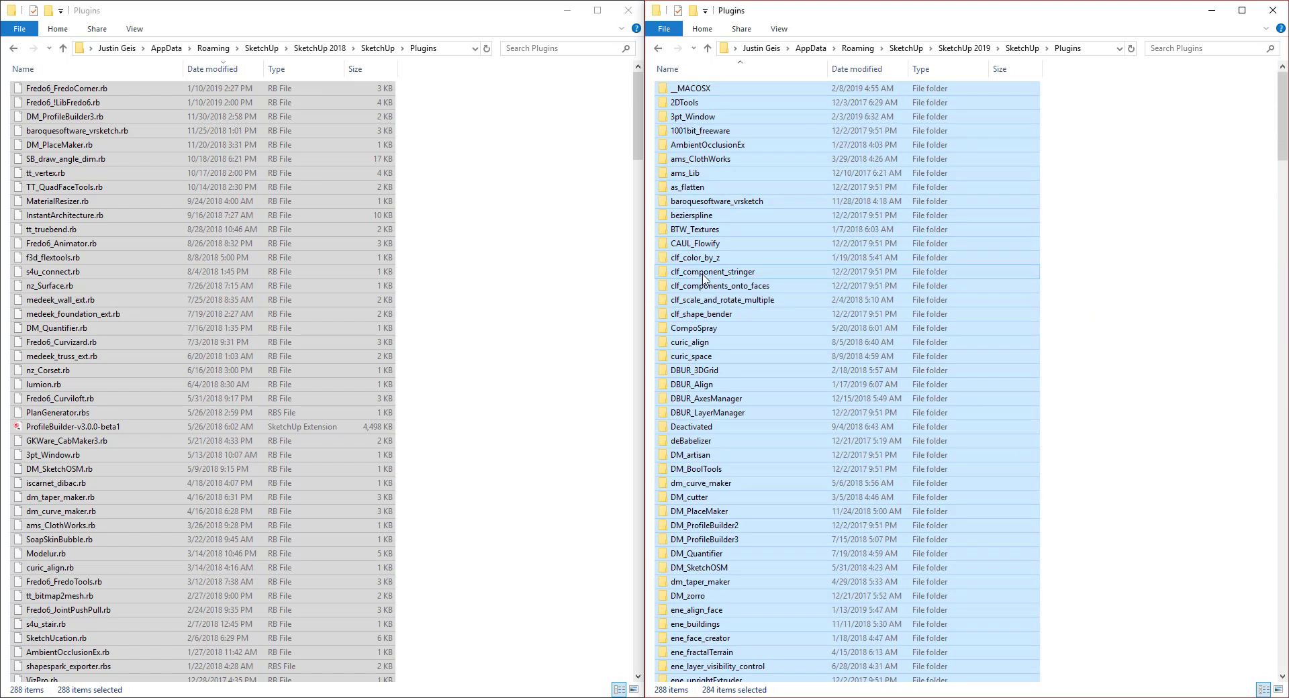
pyautogui.moveTo(703, 277)
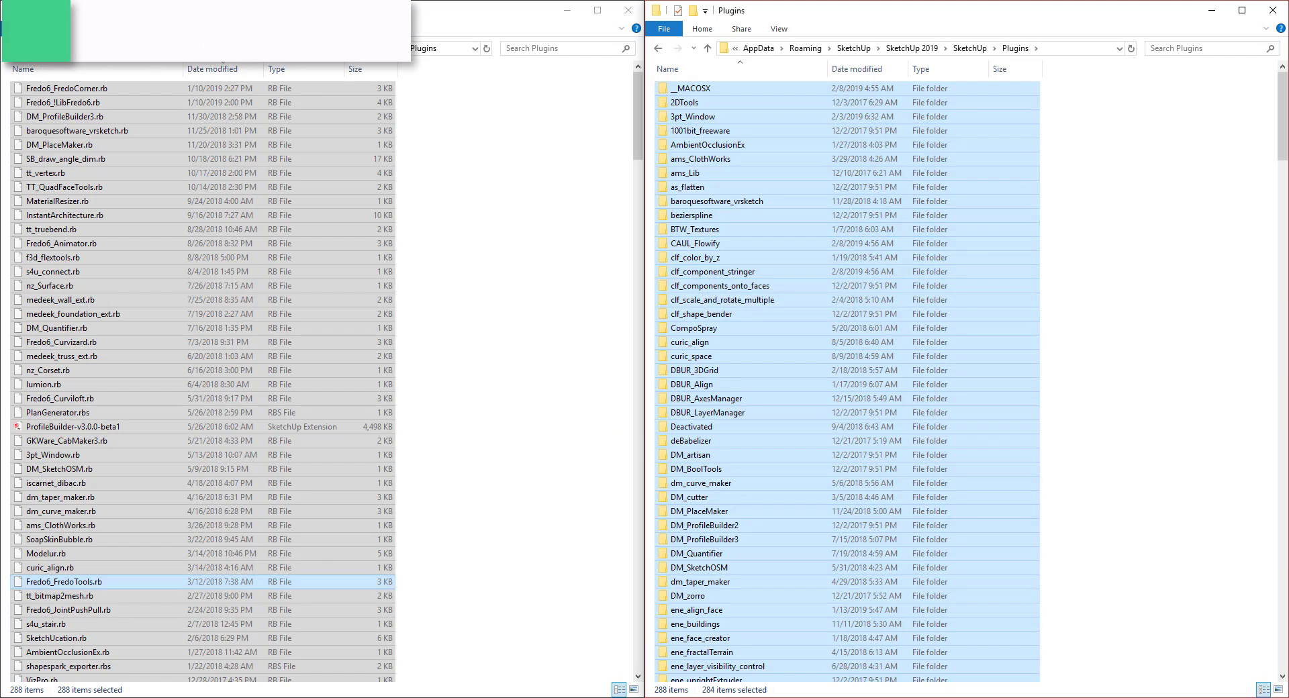
# Step: Search Windows for SketchUp 2019, launch it and create a new model from the favorite template in inches
pyautogui.press('super')
pyautogui.write('sketch')
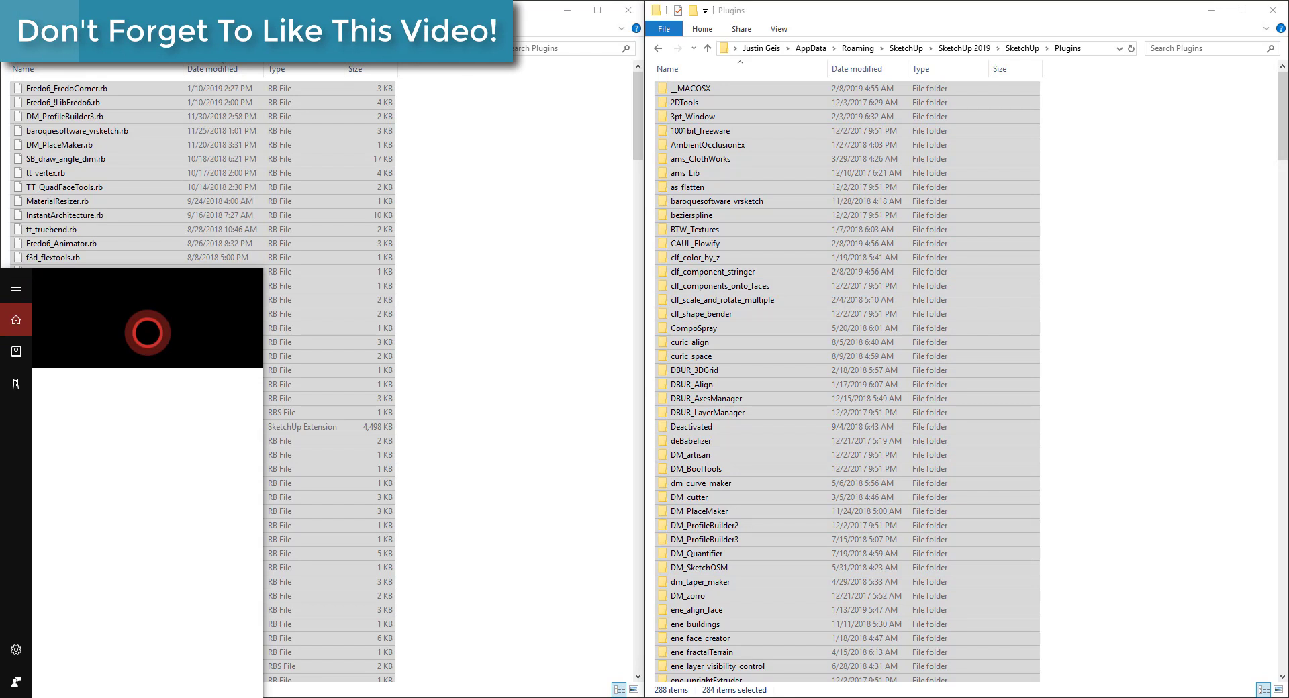
pyautogui.write('up 2019')
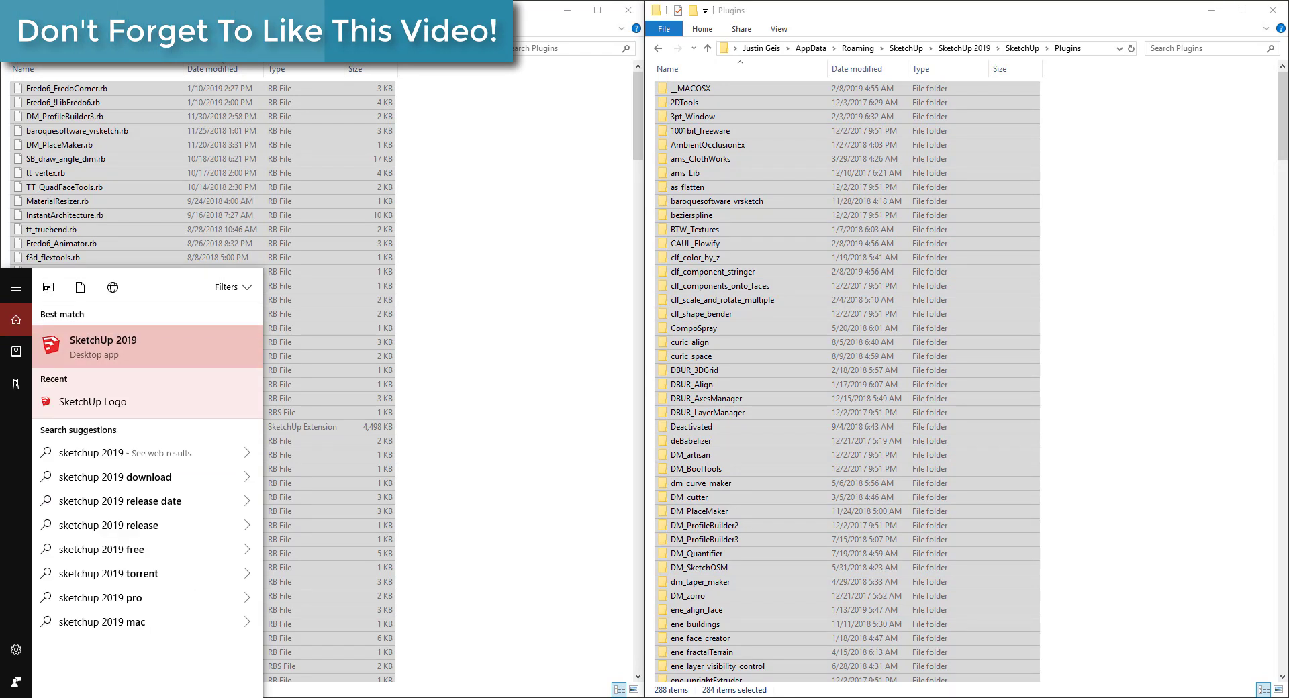
pyautogui.click(105, 352)
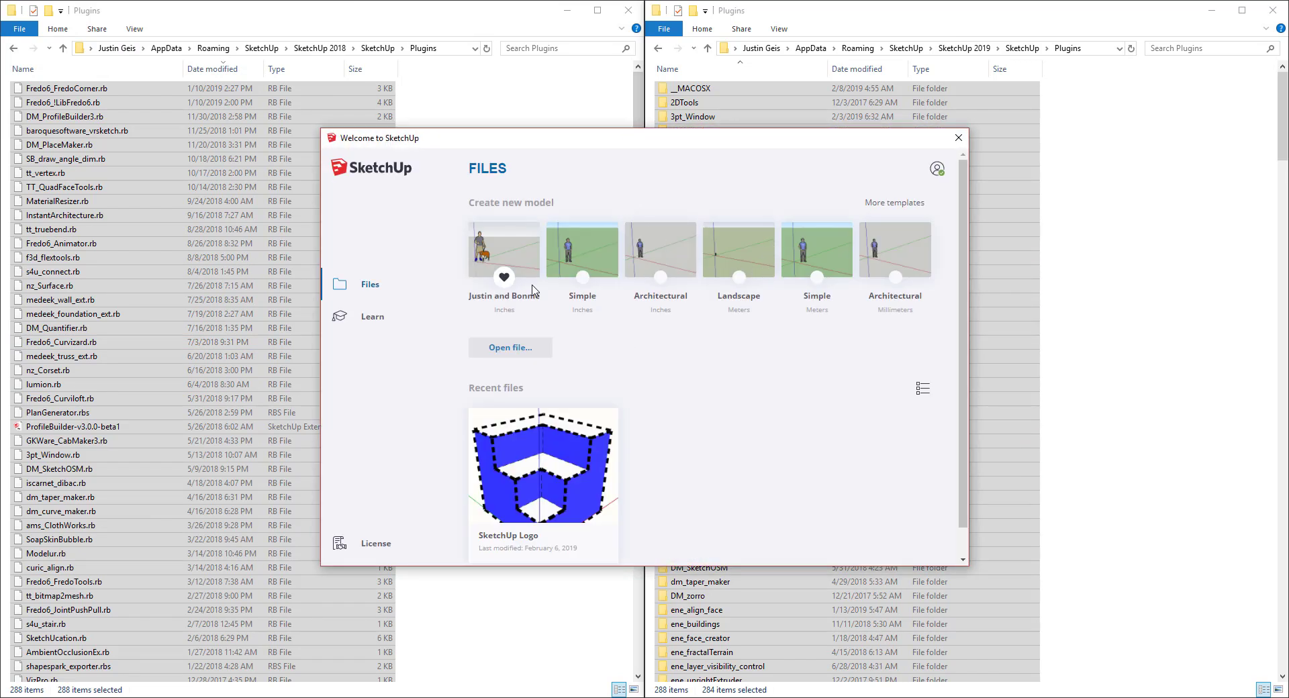
pyautogui.click(505, 247)
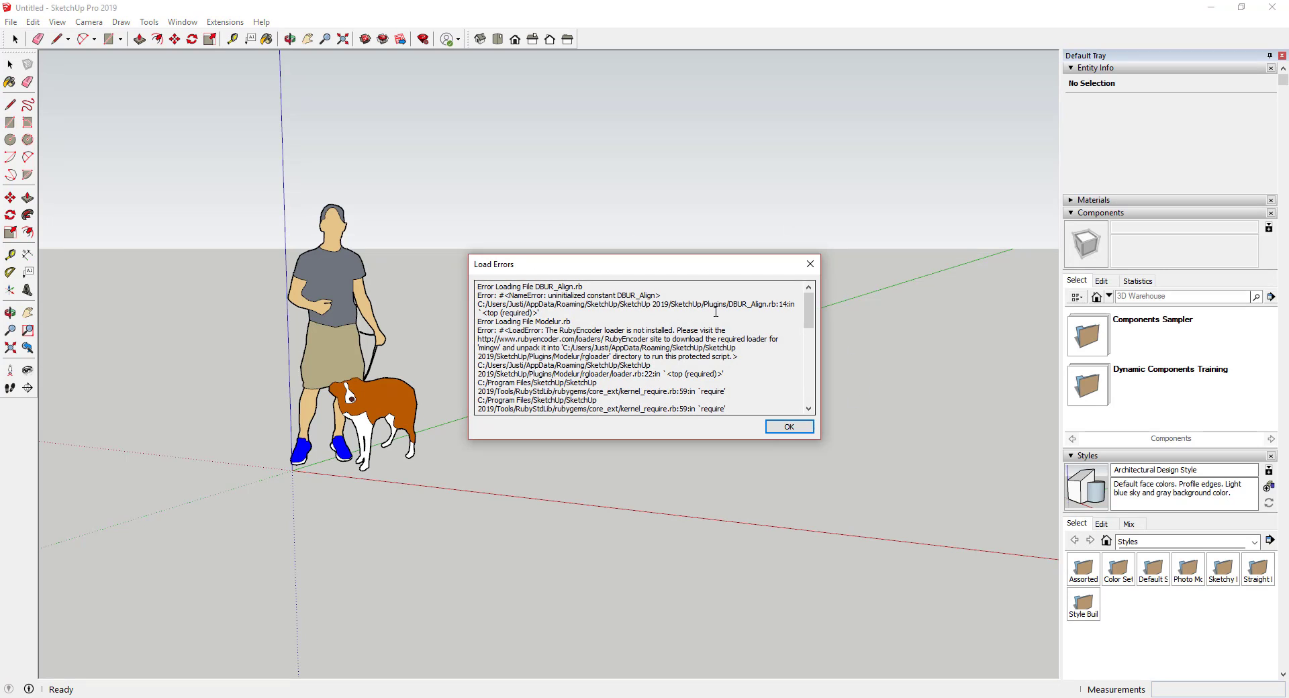
# Step: Read through the Load Errors report and dismiss it
pyautogui.scroll(-3, 638, 341)
pyautogui.scroll(3, 654, 354)
pyautogui.click(789, 427)
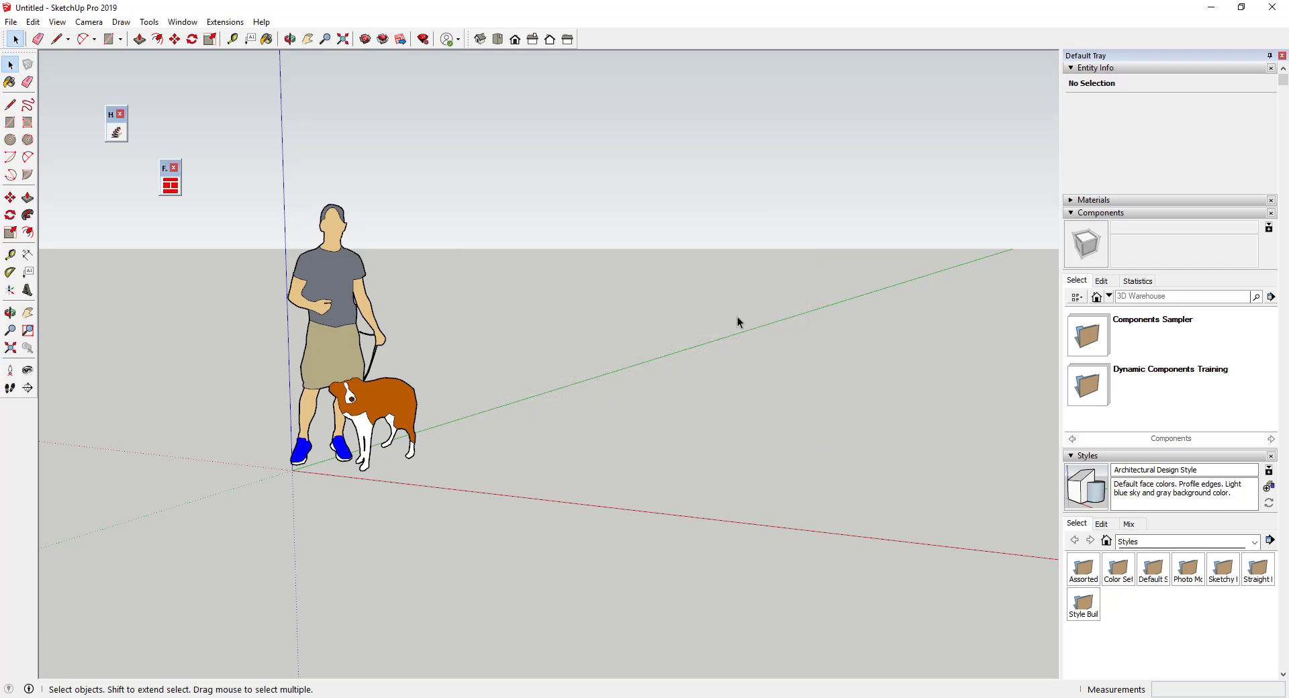
pyautogui.moveTo(639, 356)
pyautogui.mouseDown(button='middle')
pyautogui.moveTo(615, 345)
pyautogui.moveTo(653, 354)
pyautogui.mouseUp(button='middle')
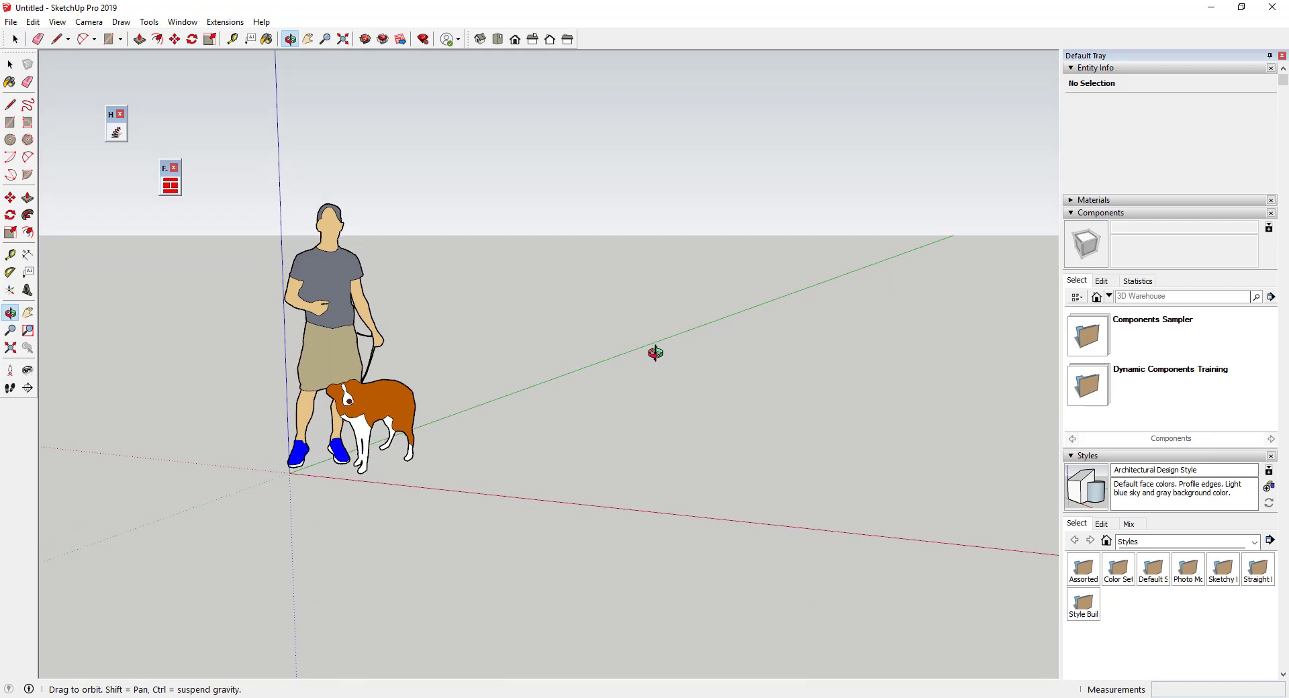
pyautogui.scroll(1, 659, 321)
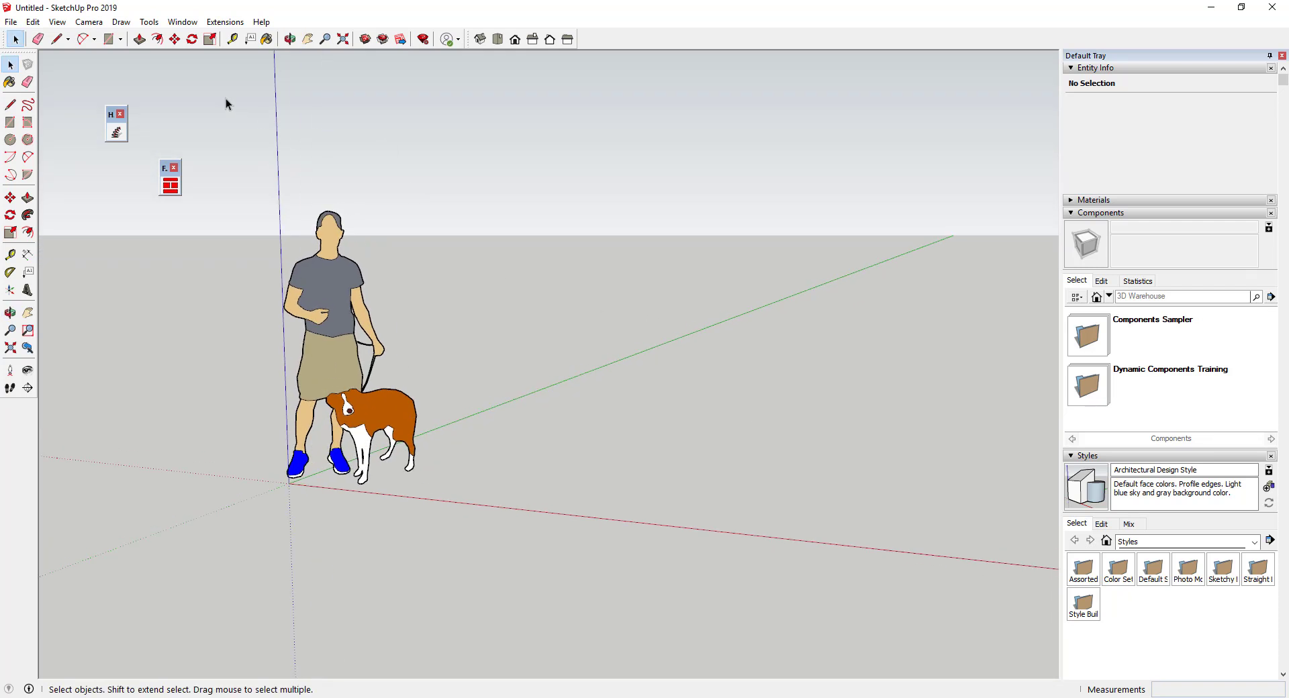
pyautogui.click(225, 23)
pyautogui.moveTo(184, 24)
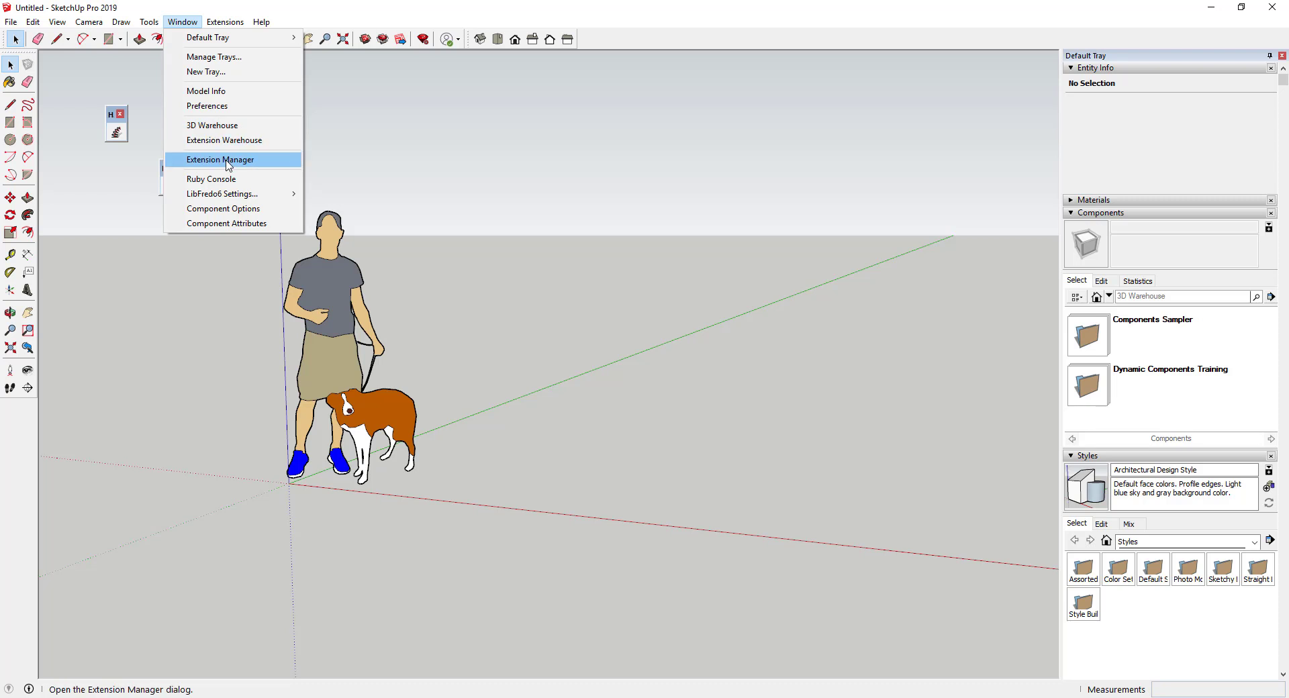
pyautogui.moveTo(910, 383); pyautogui.dragTo(741, 495)
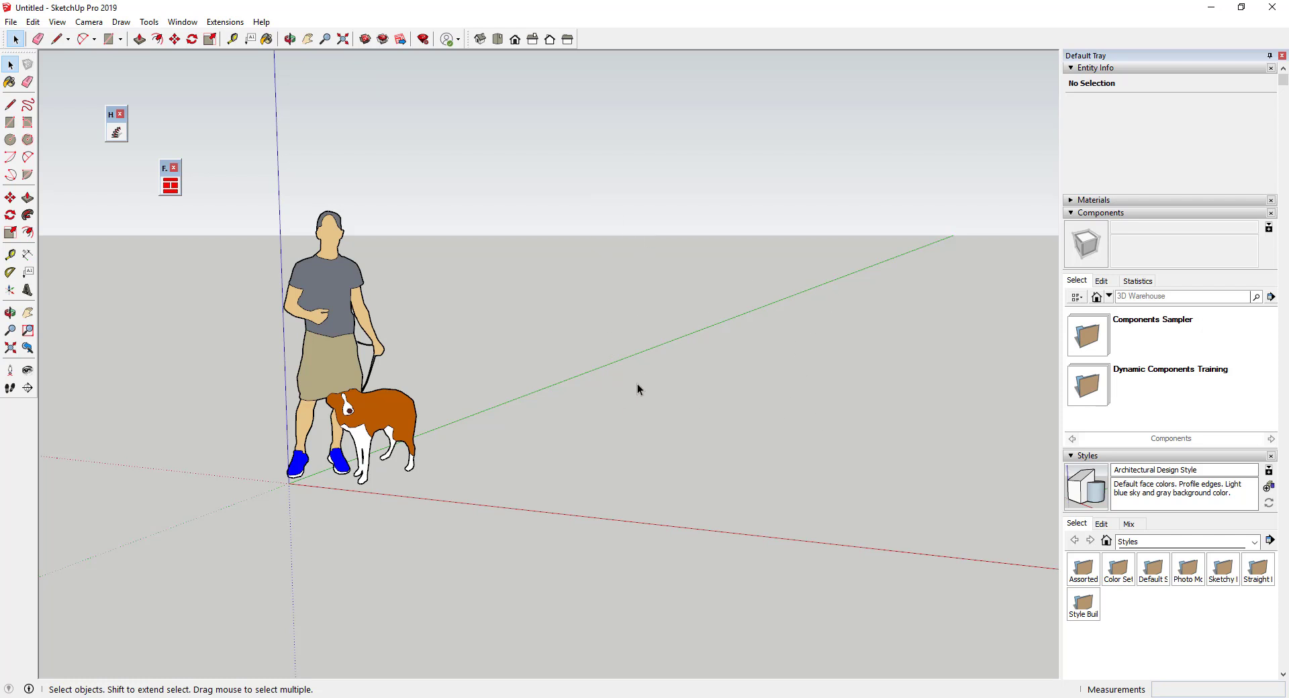
pyautogui.scroll(2, 598, 280)
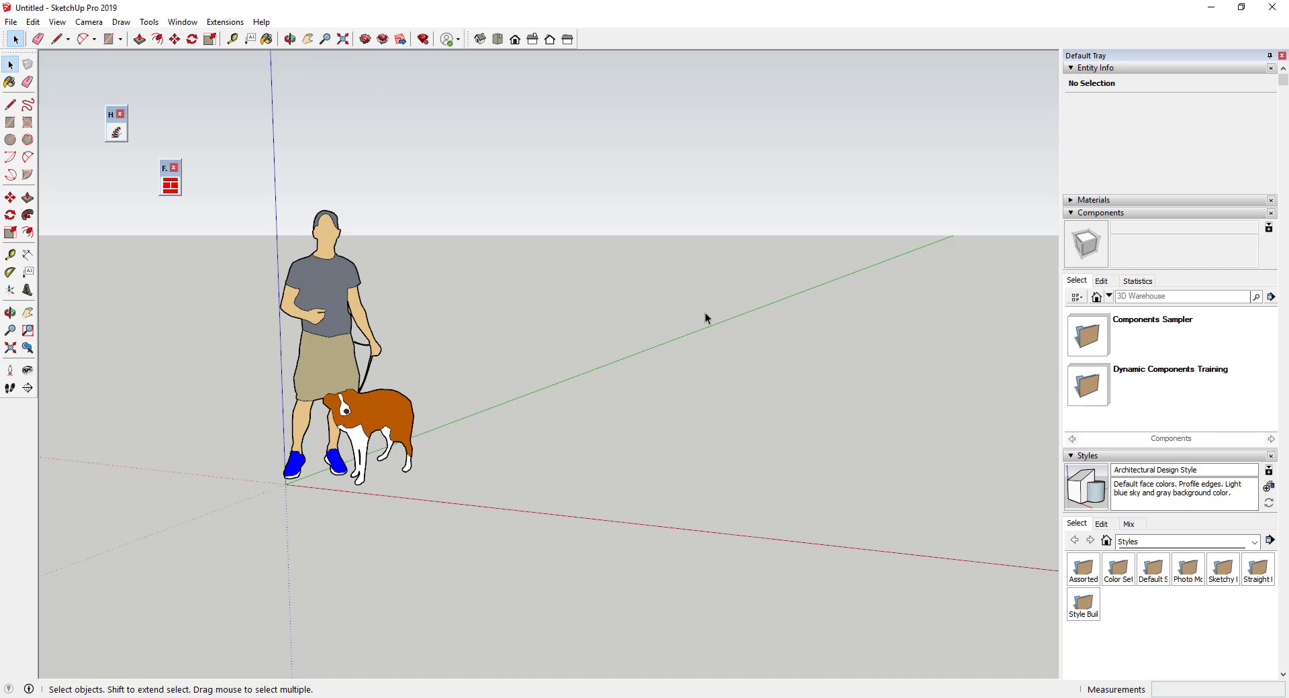
# Step: Open the Extension Manager and examine which of the transferred extensions are enabled or disabled
pyautogui.click(183, 21)
pyautogui.click(240, 163)
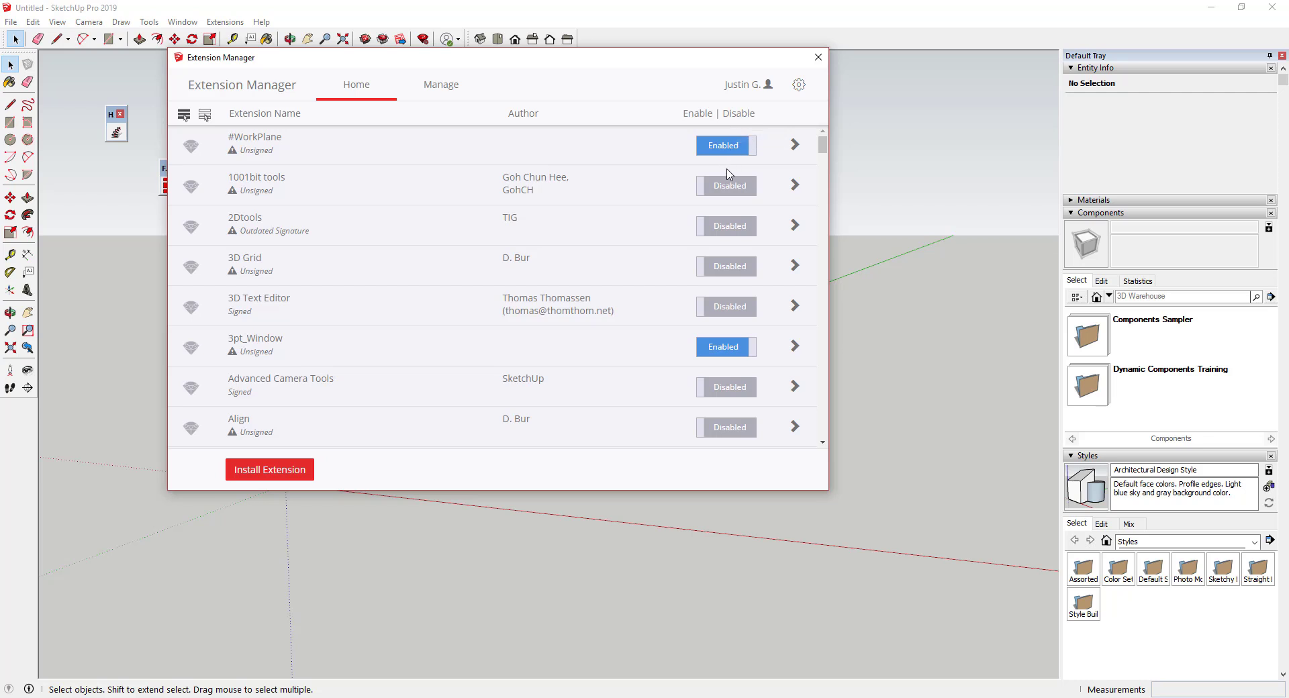
pyautogui.scroll(-15, 685, 295)
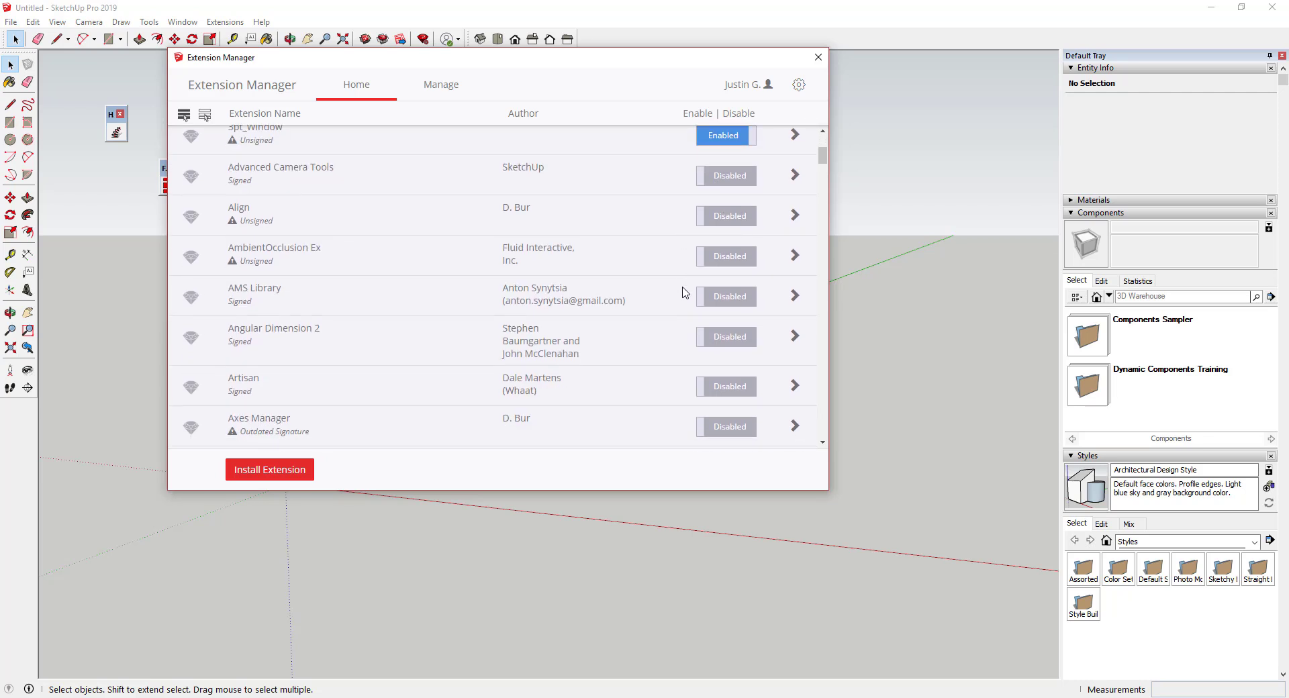
pyautogui.scroll(-20, 685, 295)
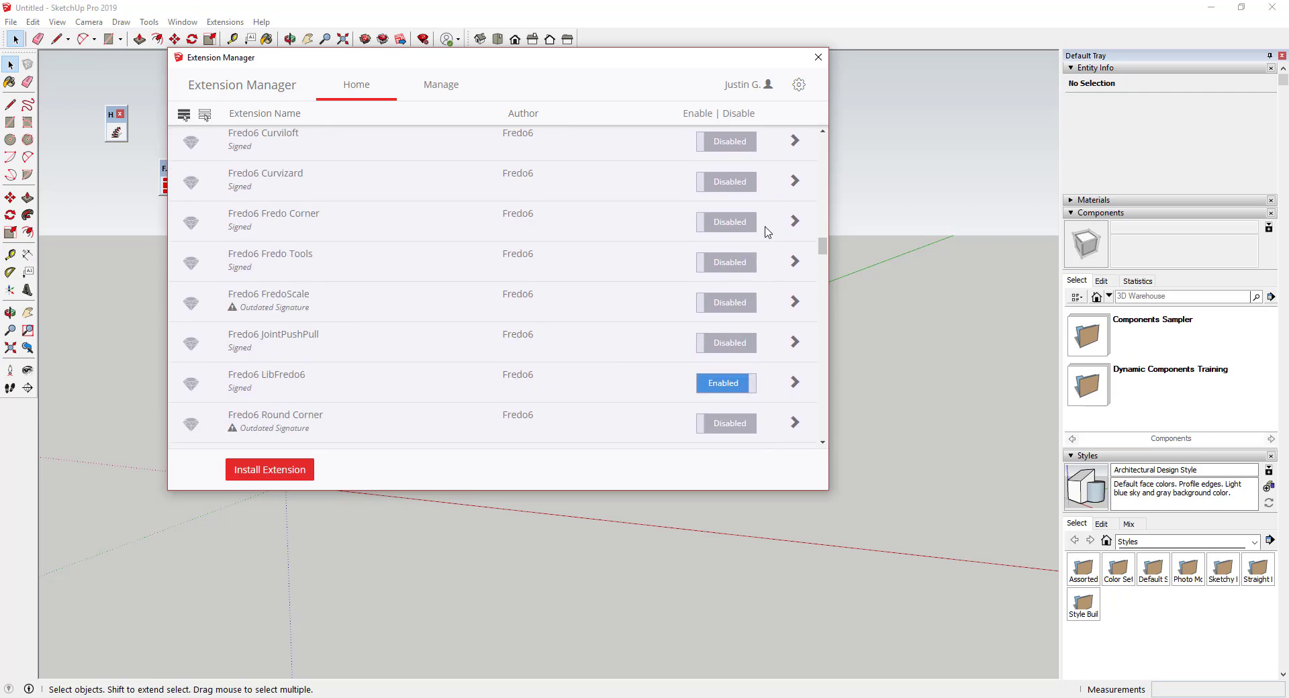
pyautogui.scroll(-20, 753, 212)
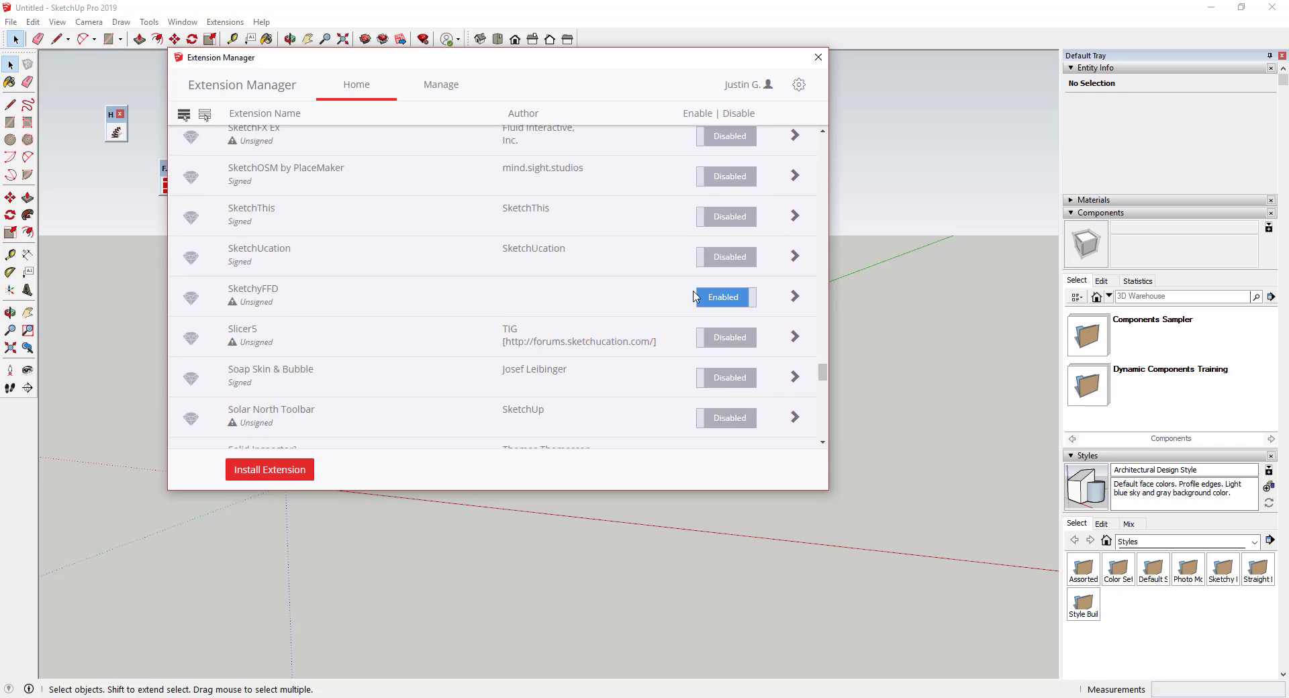
pyautogui.scroll(-5, 663, 336)
pyautogui.scroll(-6, 665, 342)
pyautogui.scroll(10, 705, 346)
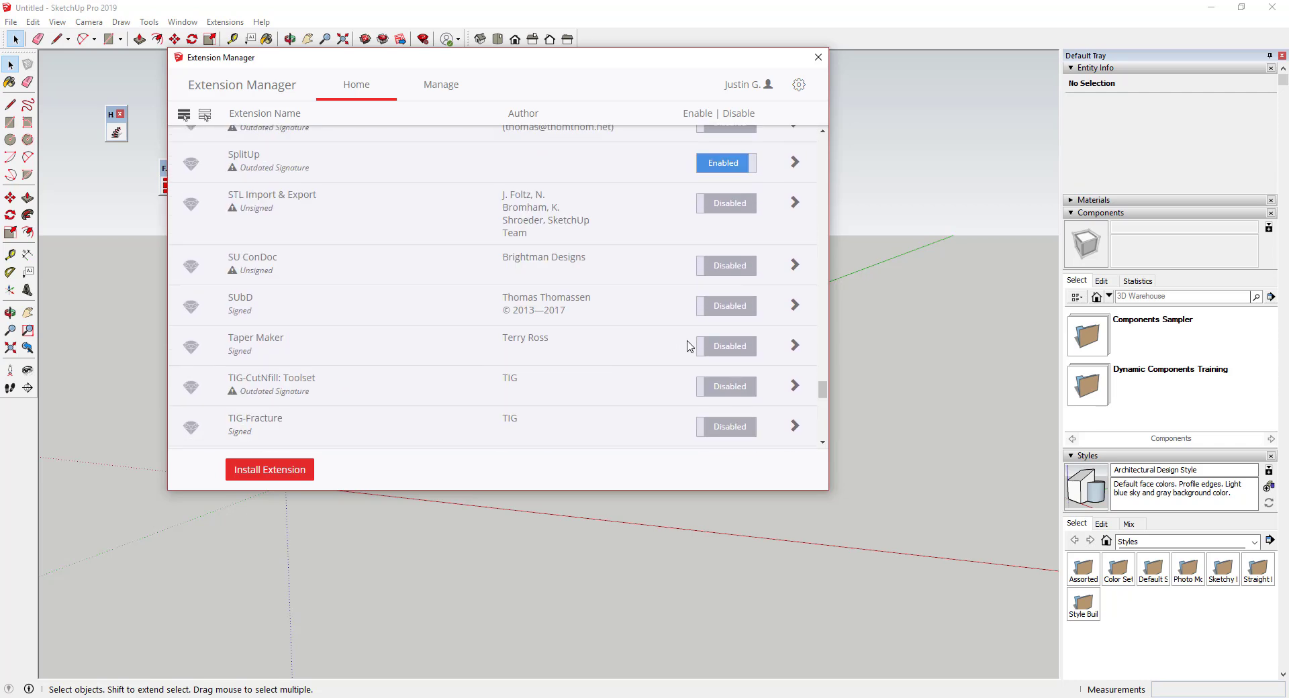
# Step: Enable the Slicer5 extension, apply the change and close the Extension Manager
pyautogui.click(741, 341)
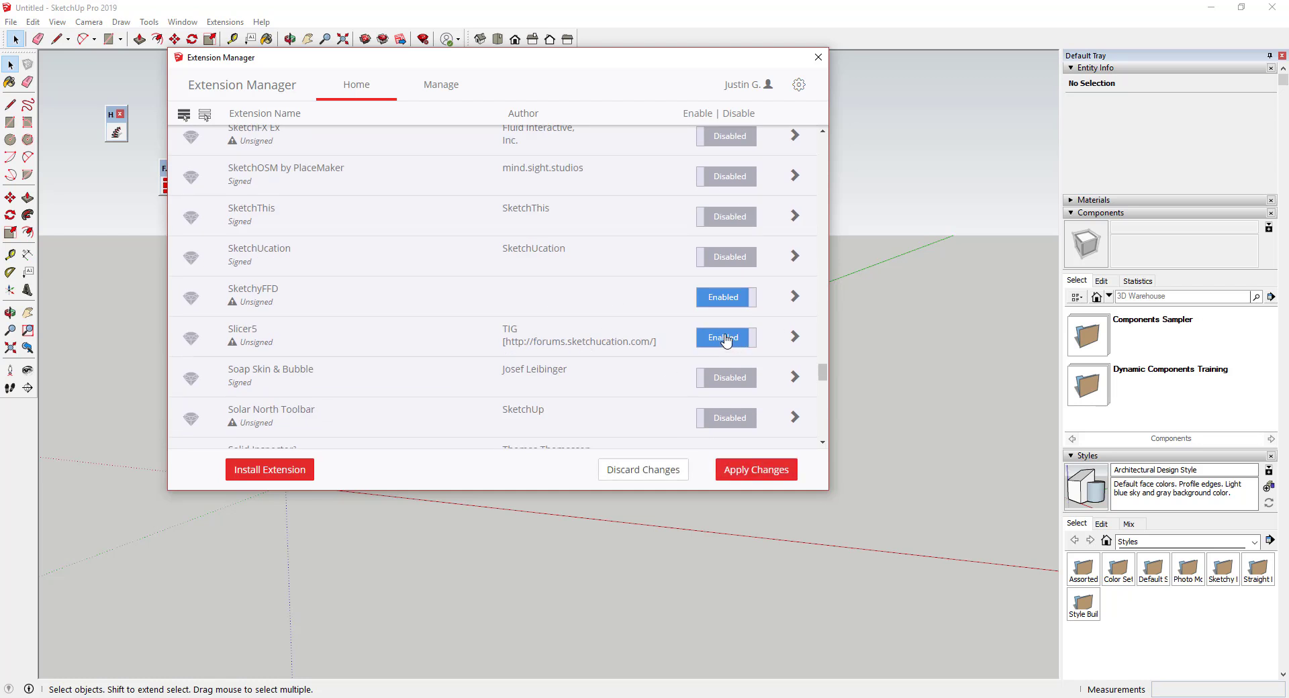
pyautogui.click(760, 469)
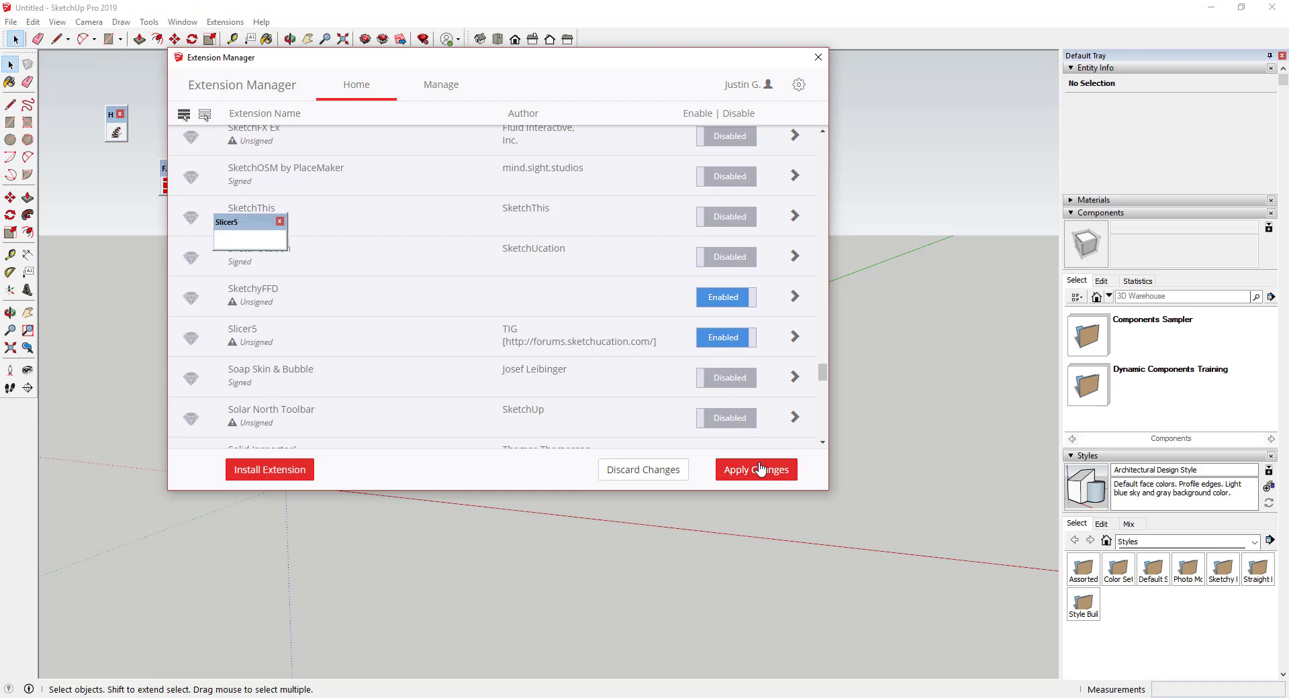
pyautogui.click(819, 57)
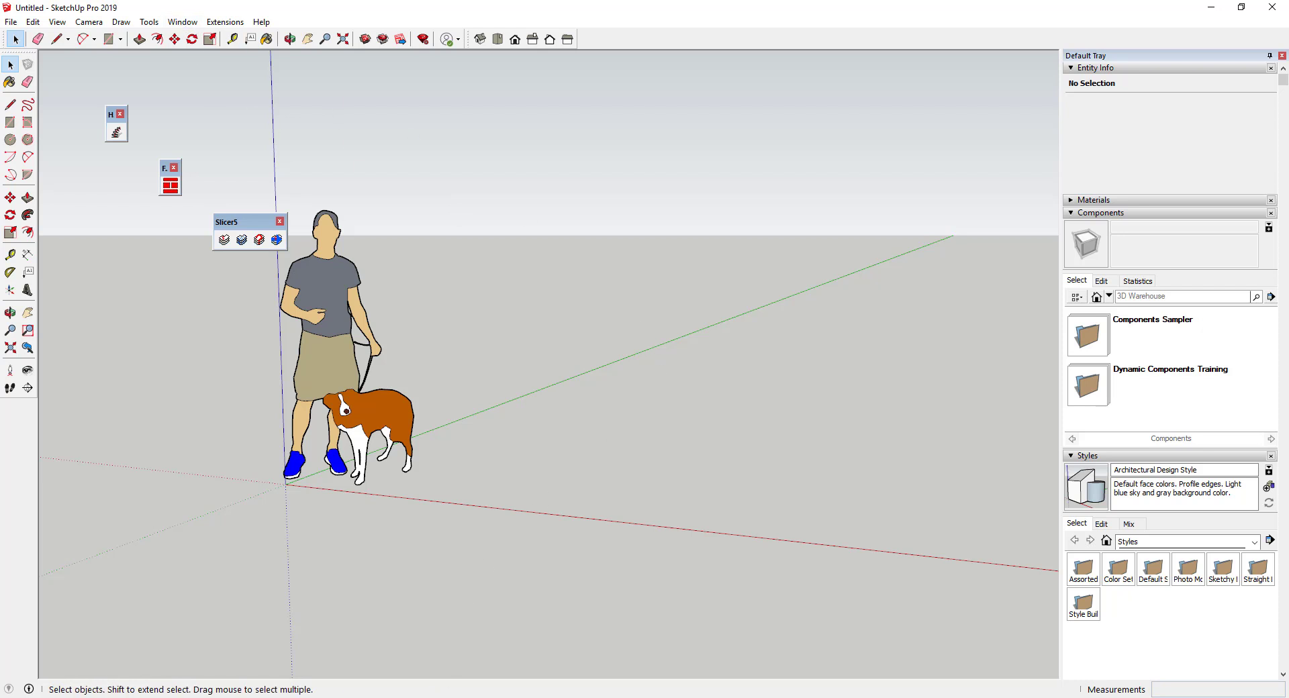
# Step: Bring up the SketchUp 2018 Plugins folder window and close it
pyautogui.moveTo(379, 694)
pyautogui.click(412, 678)
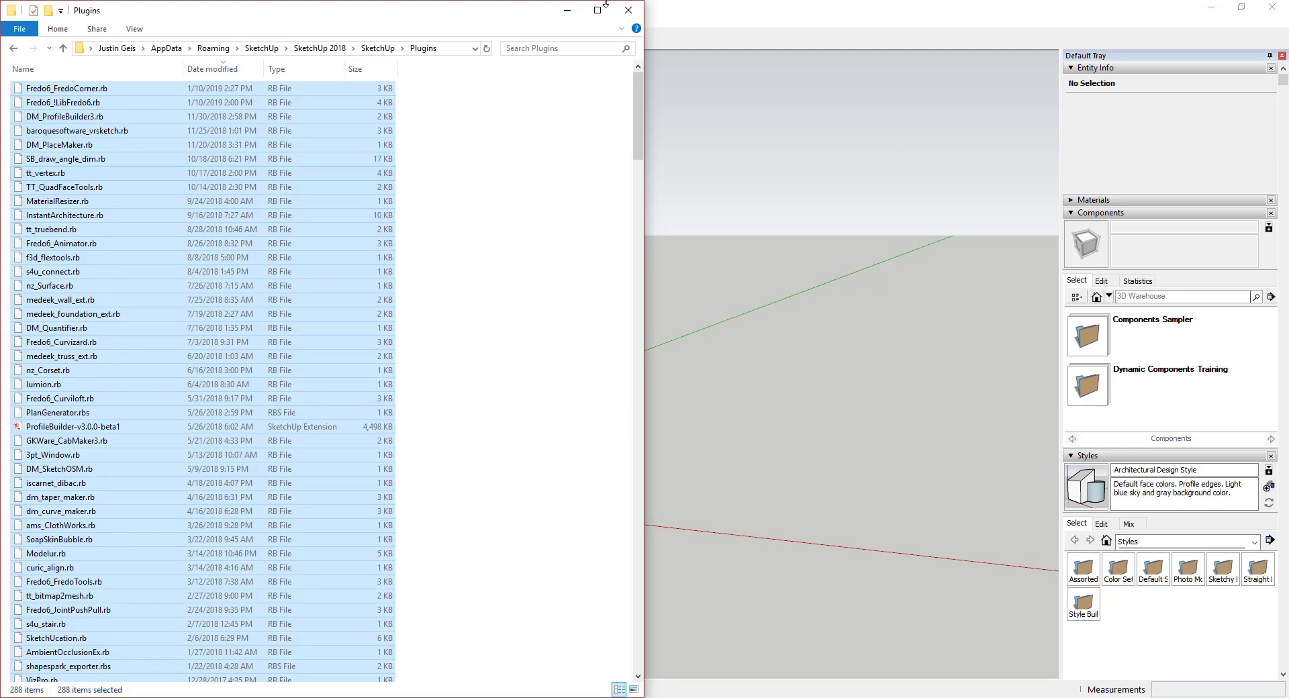
pyautogui.click(628, 10)
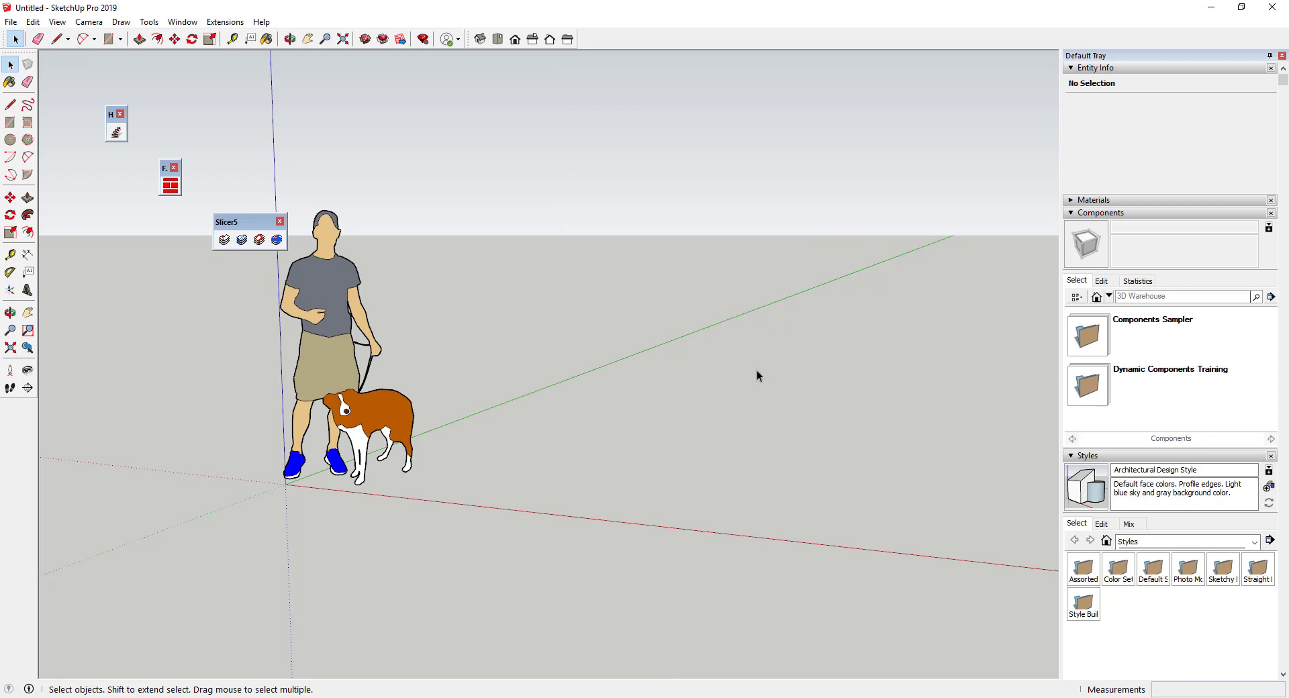